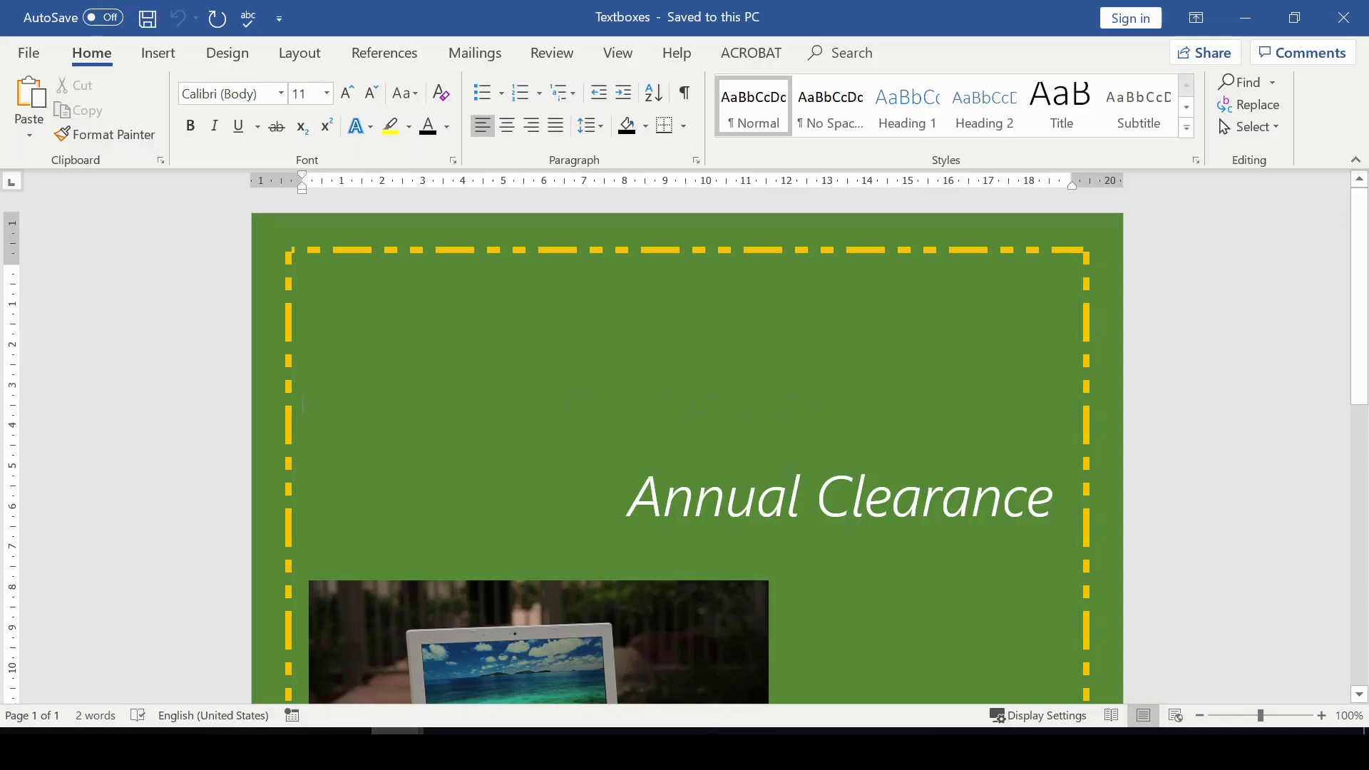
Draw an empty 3.58 × 7.41 cm text box in the upper-left, above the Annual Clearance title.
scroll(895, 373, "down", 5)
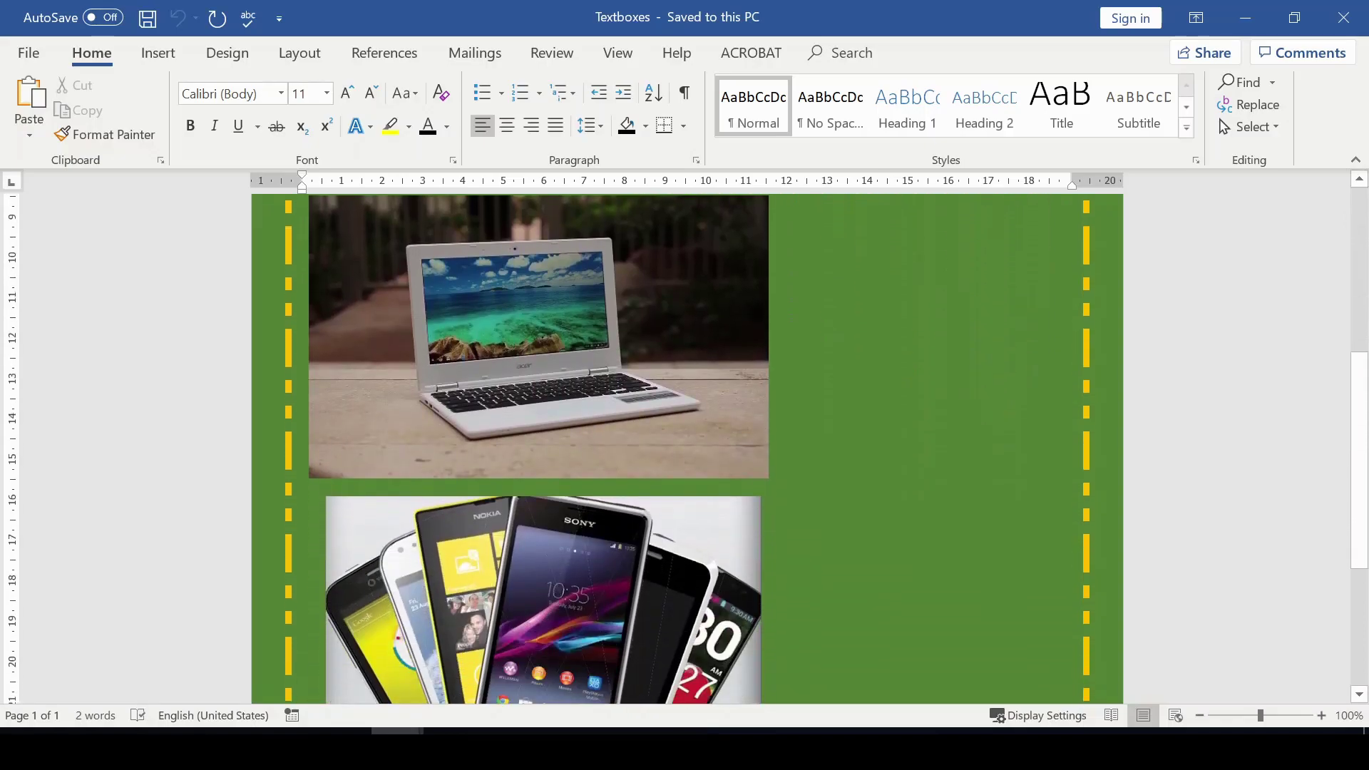
scroll(687, 448, "down", 4)
scroll(688, 448, "up", 1)
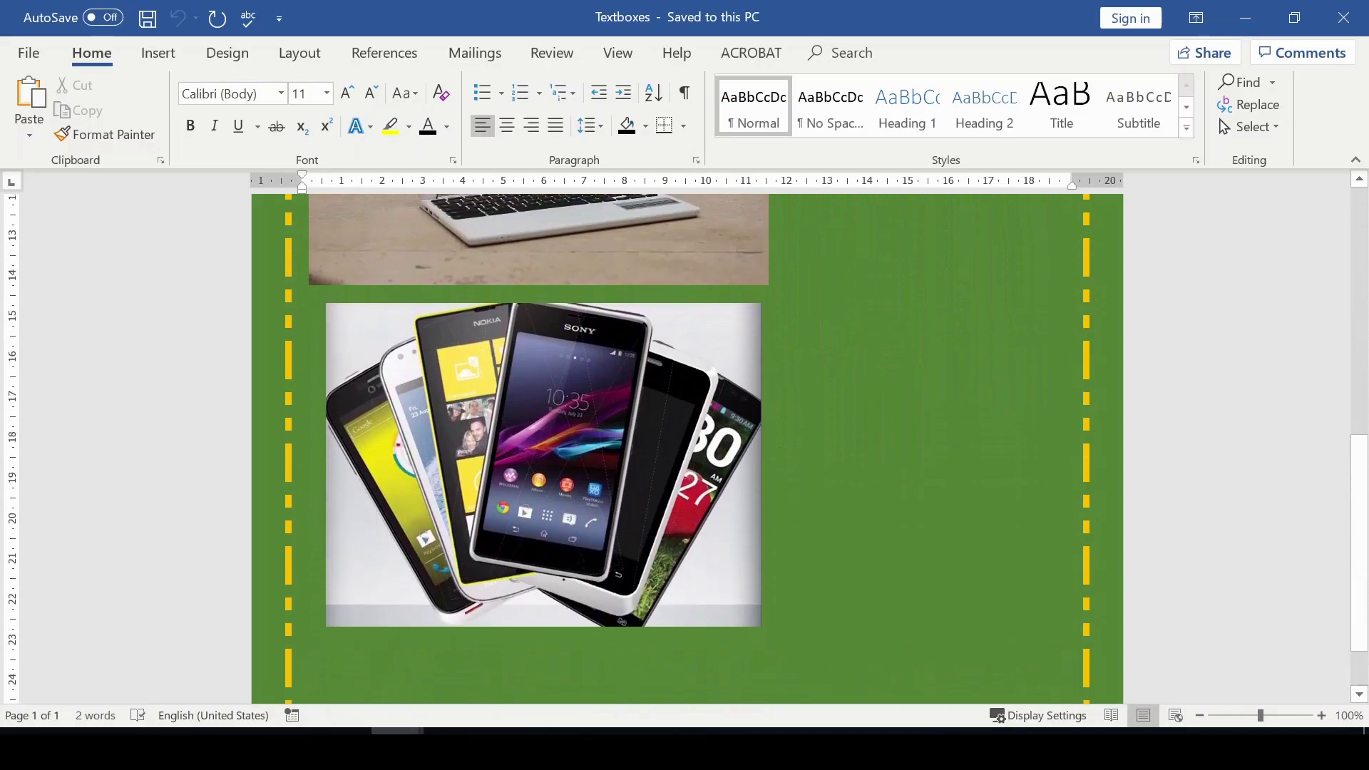
scroll(687, 448, "up", 8)
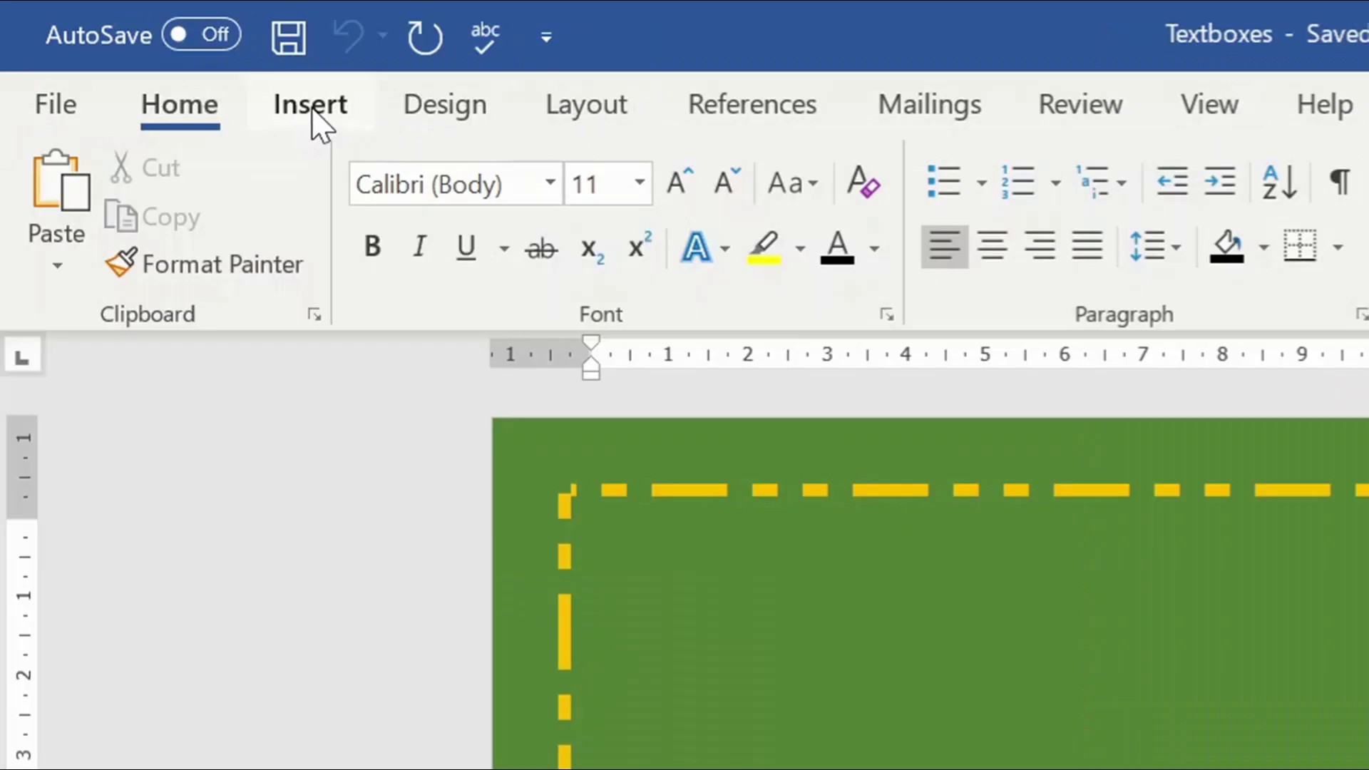
left_click(164, 60)
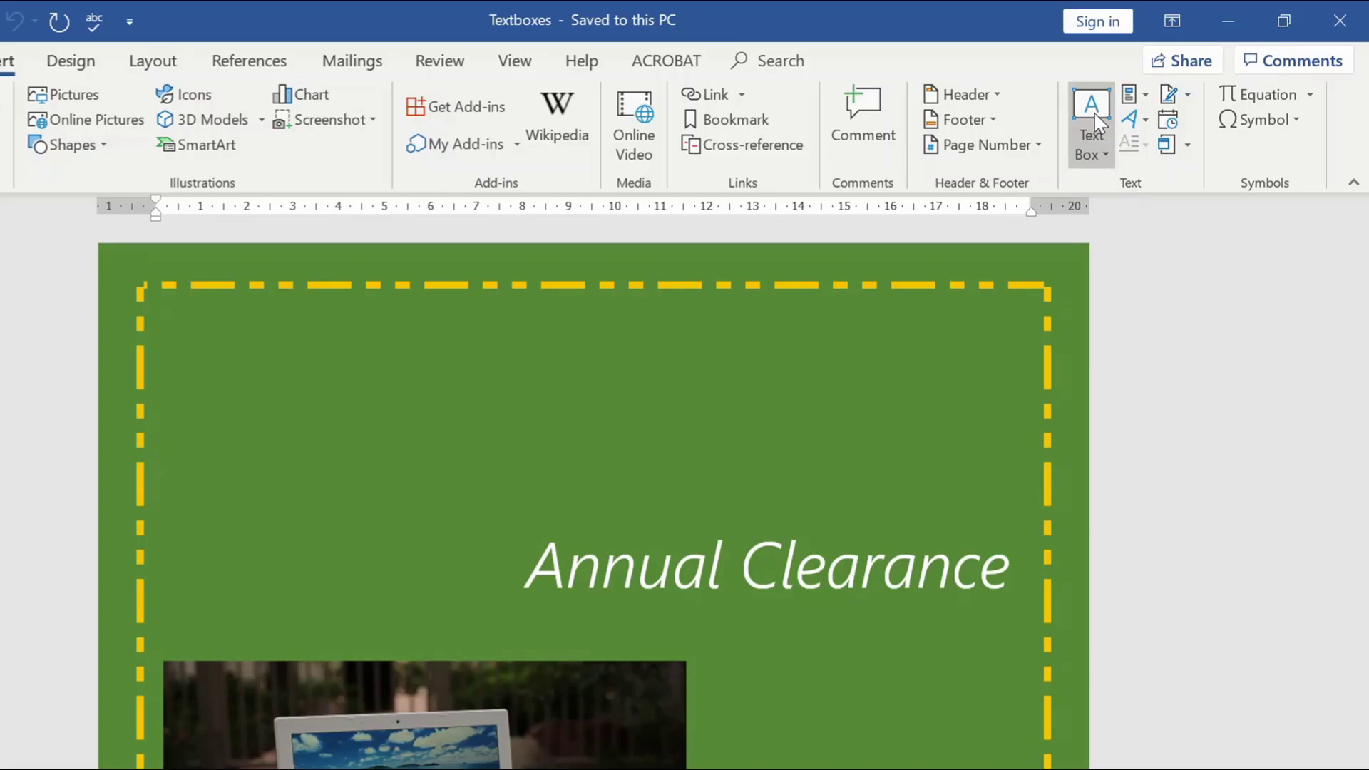
left_click(1106, 156)
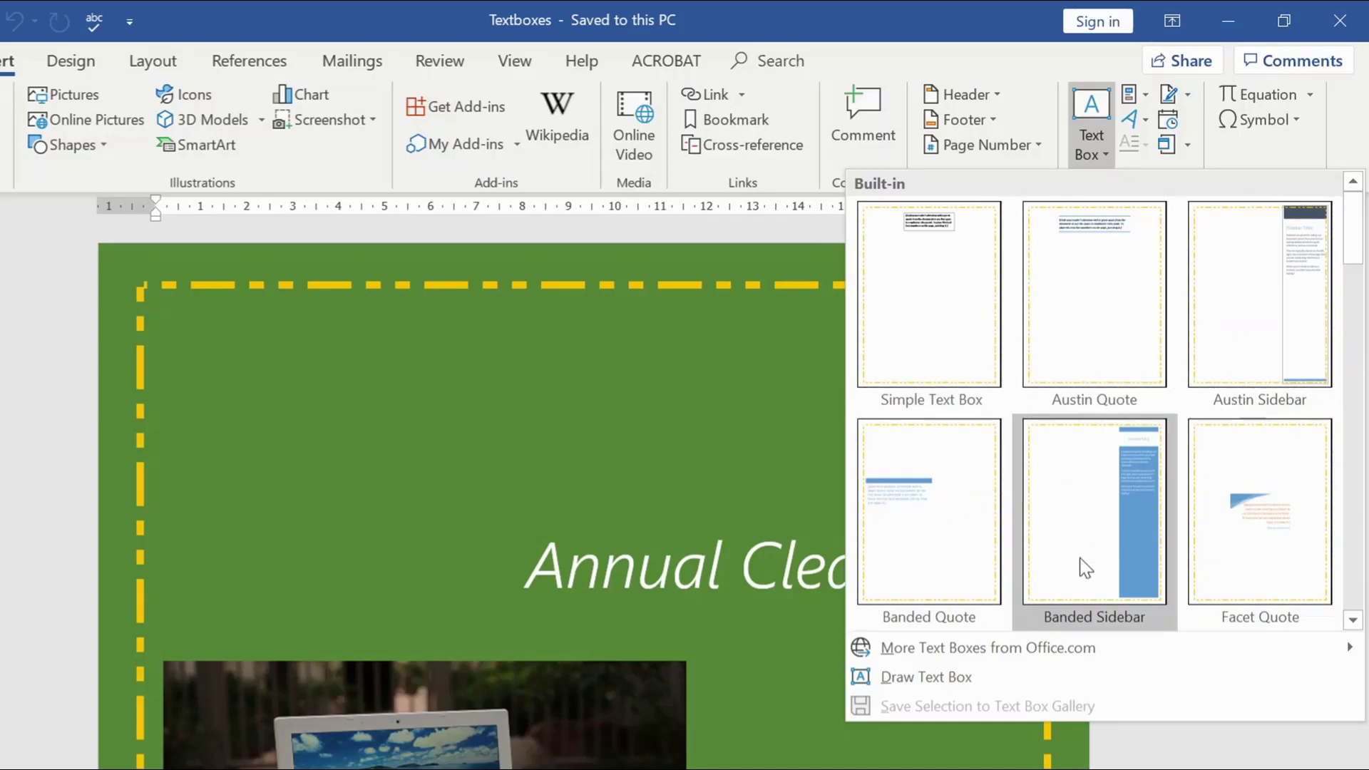
left_click(945, 679)
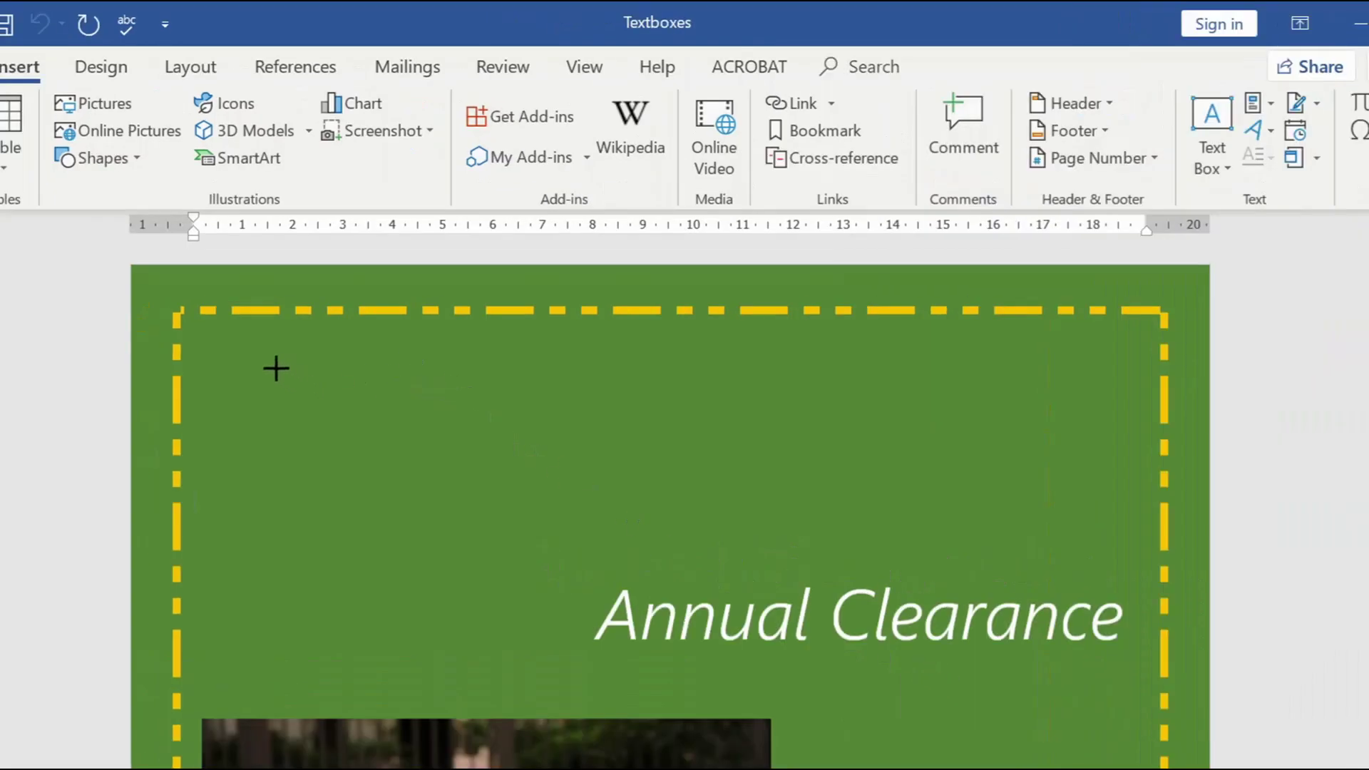
mouse_move(213, 325)
left_mouse_down()
mouse_move(287, 404)
mouse_move(541, 513)
mouse_move(626, 532)
left_mouse_up()
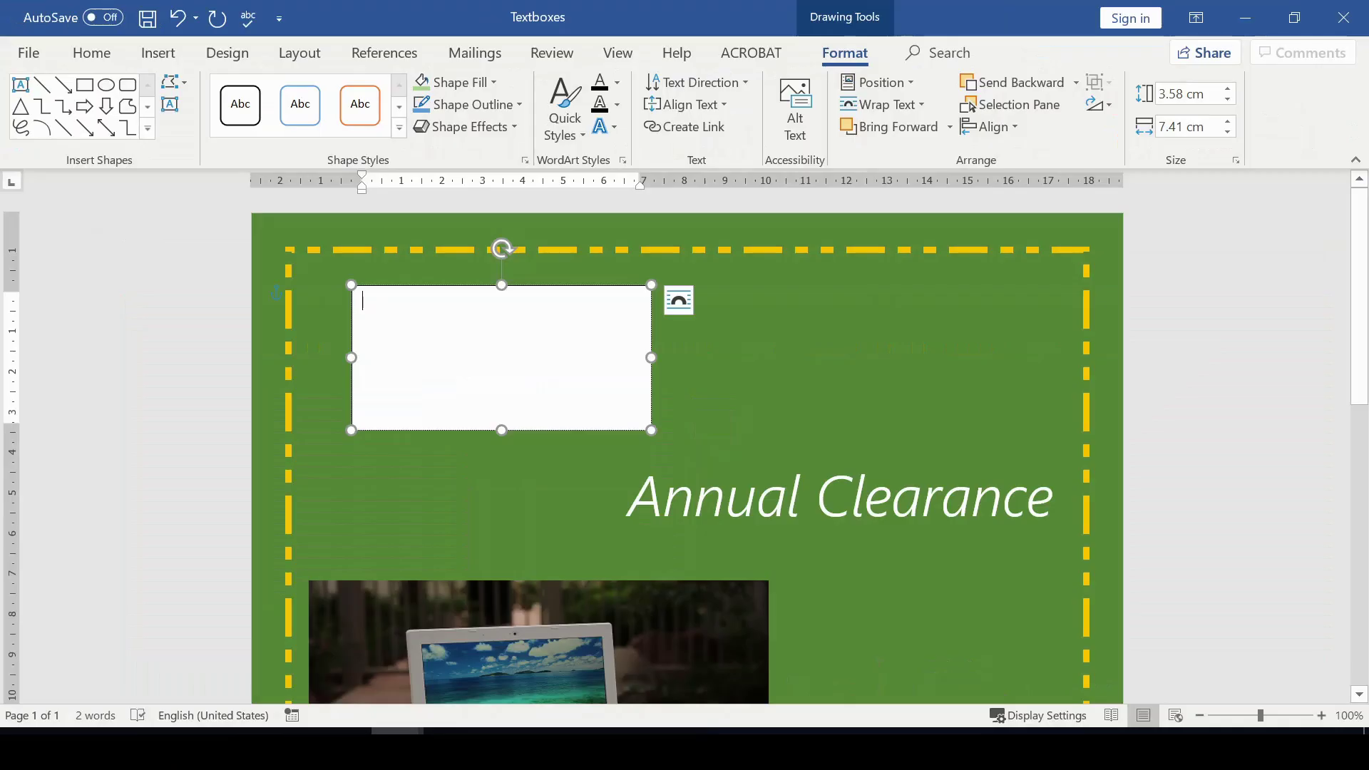
right_click(276, 422)
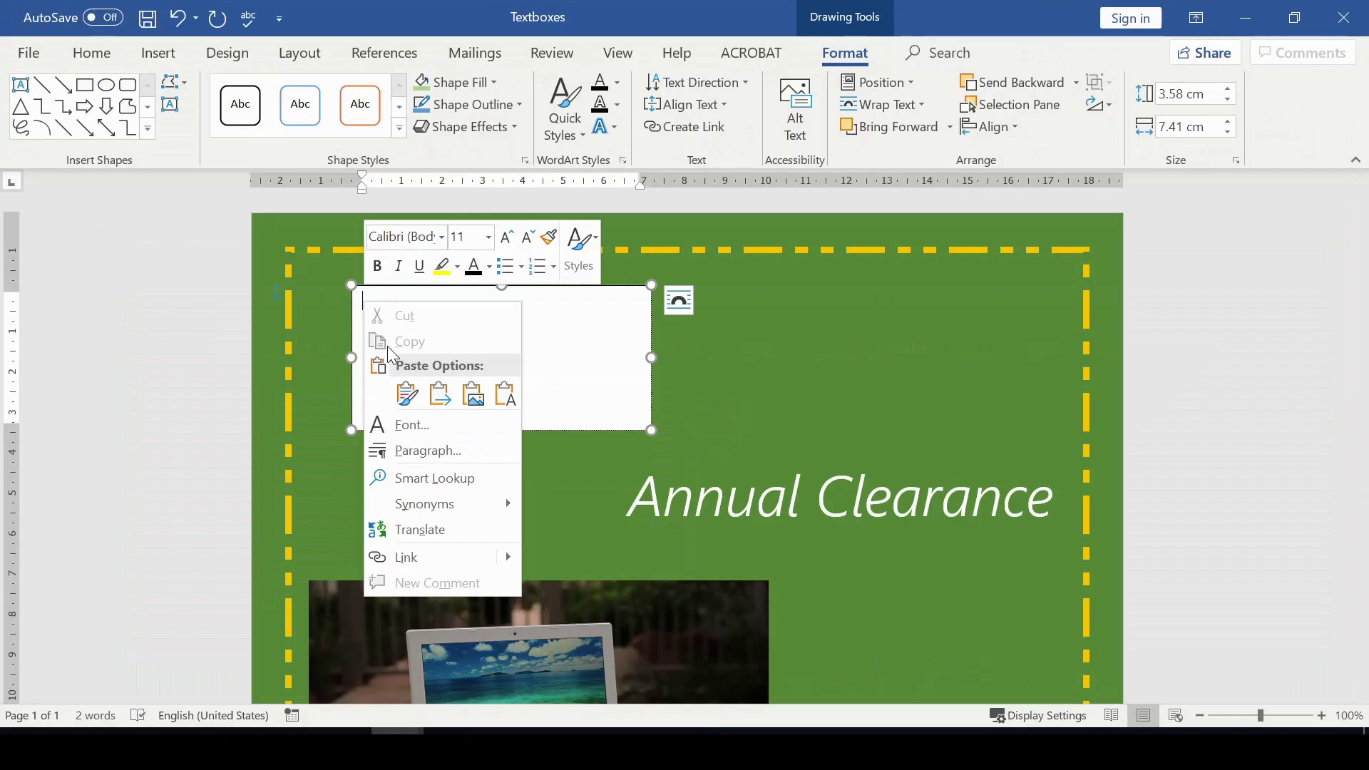
Paste the sale lines (One week only, May 1 – May 7, Laptops, Phones) as plain text and select them all.
left_click(505, 393)
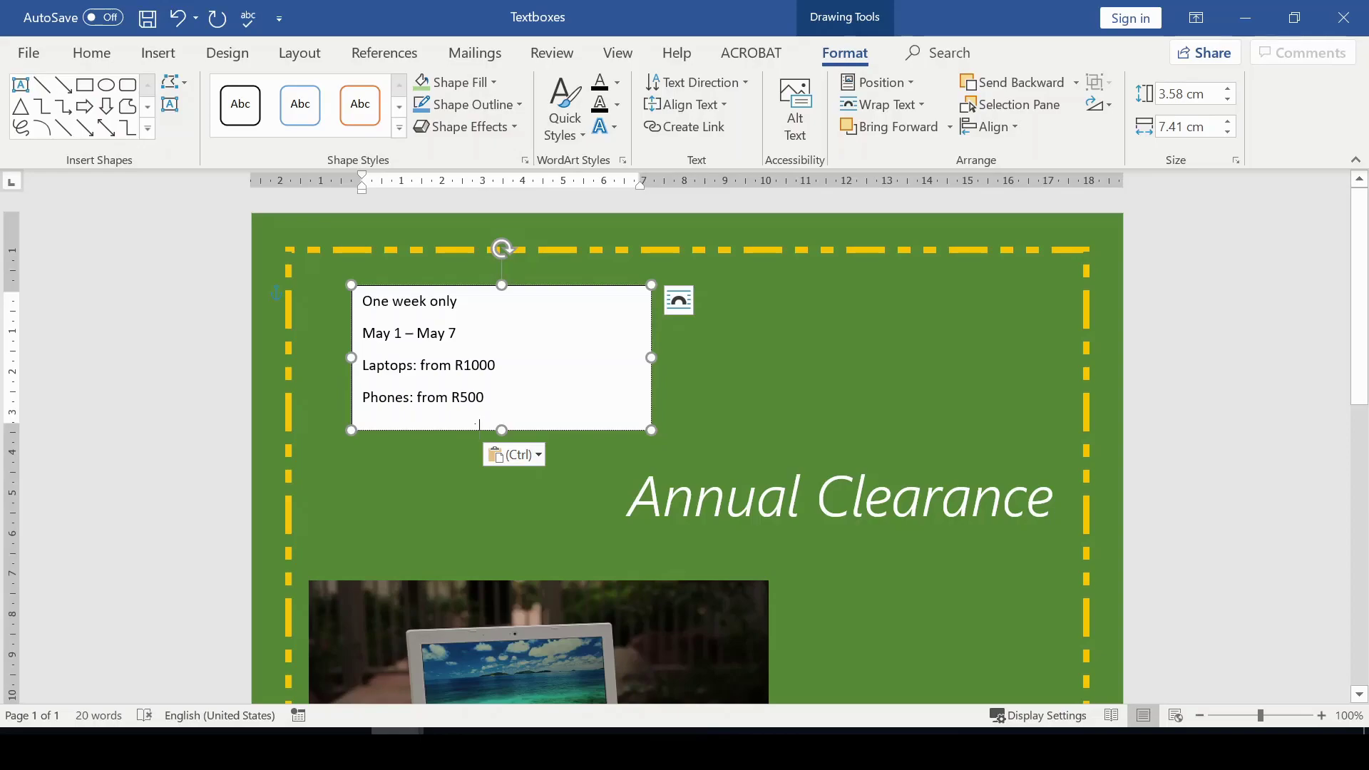
left_click(534, 285)
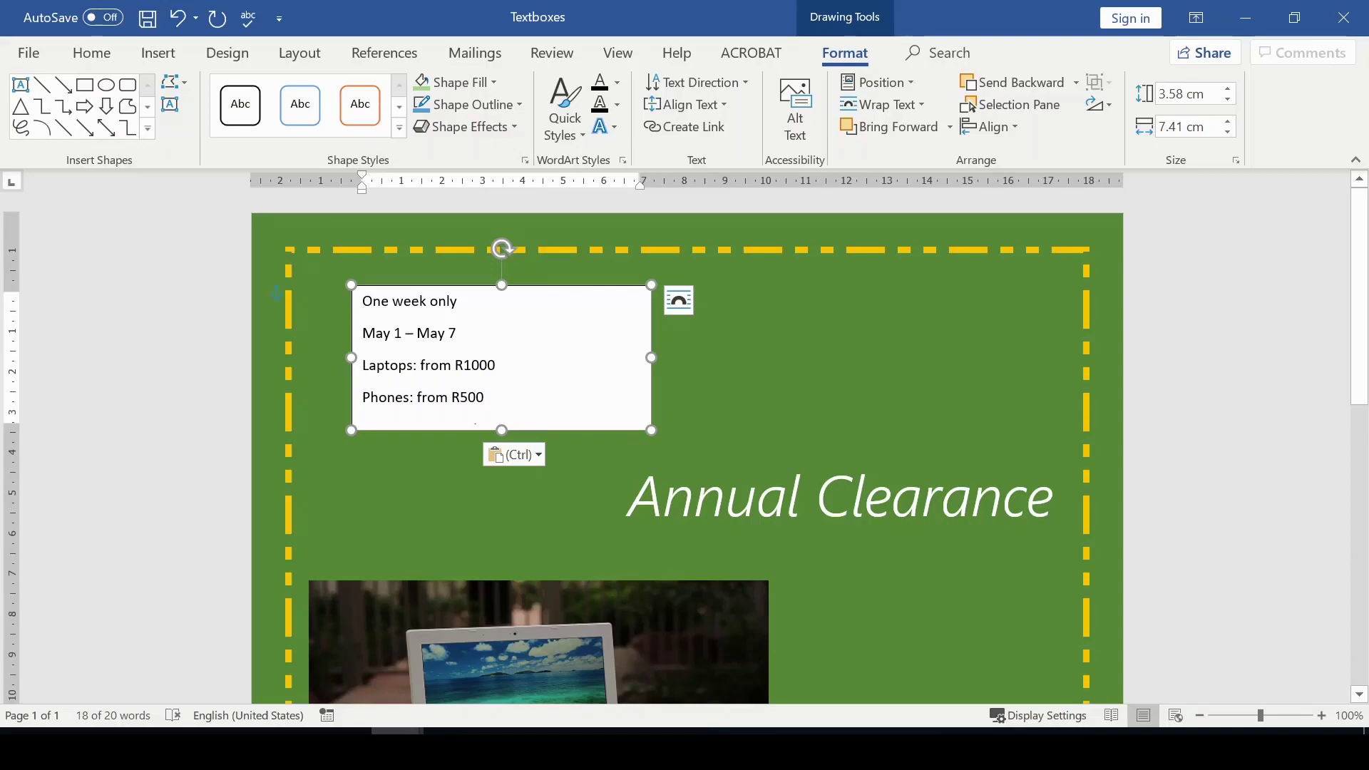
left_click_drag(417, 333, 492, 399)
key("ctrl+a")
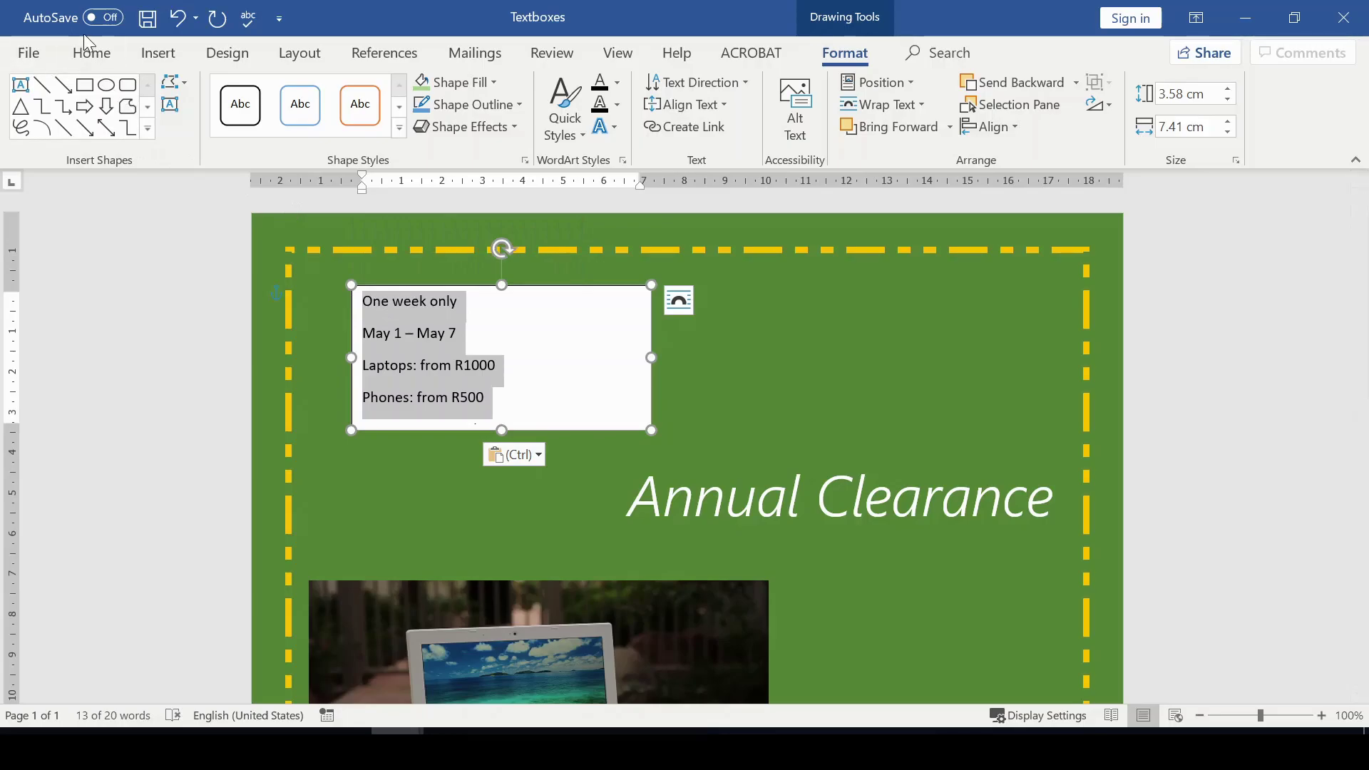
Try the Broadway font on the text box's sale details.
left_click(90, 50)
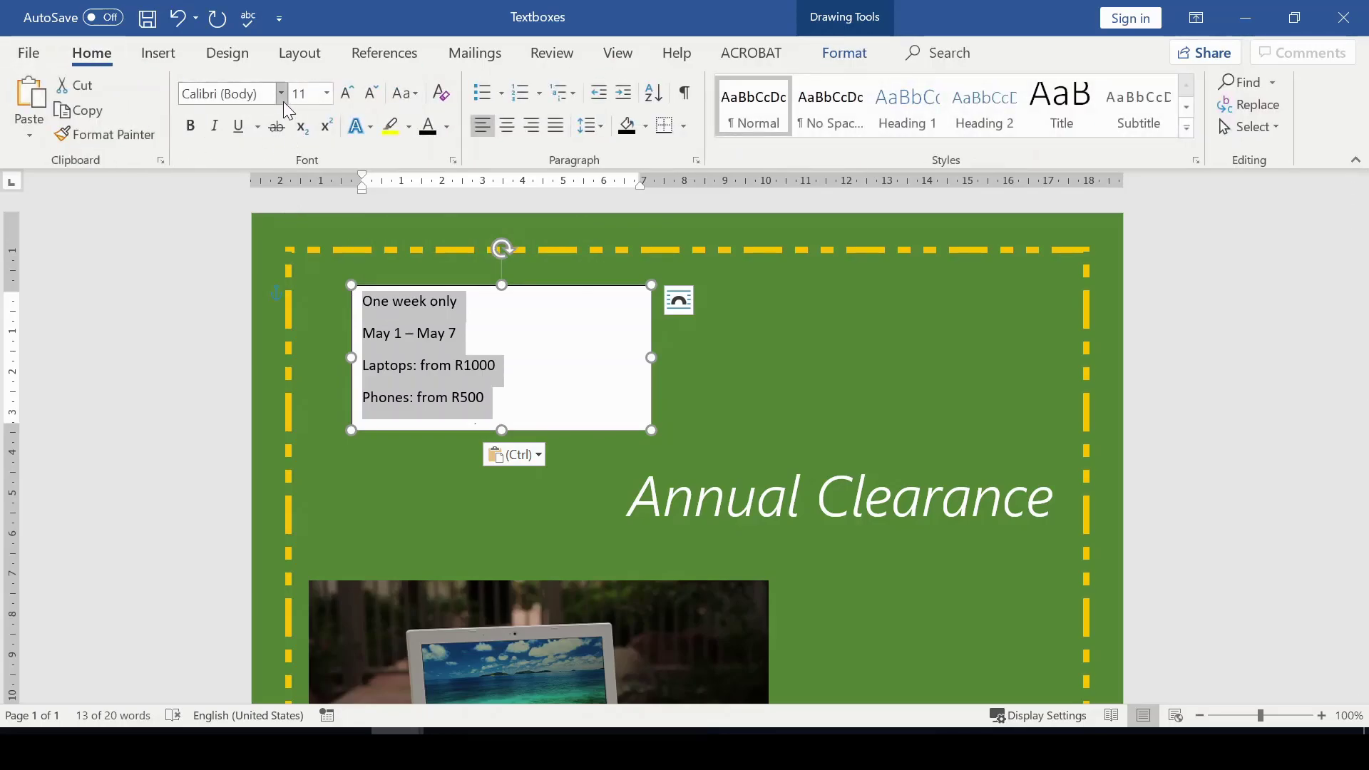
left_click(281, 93)
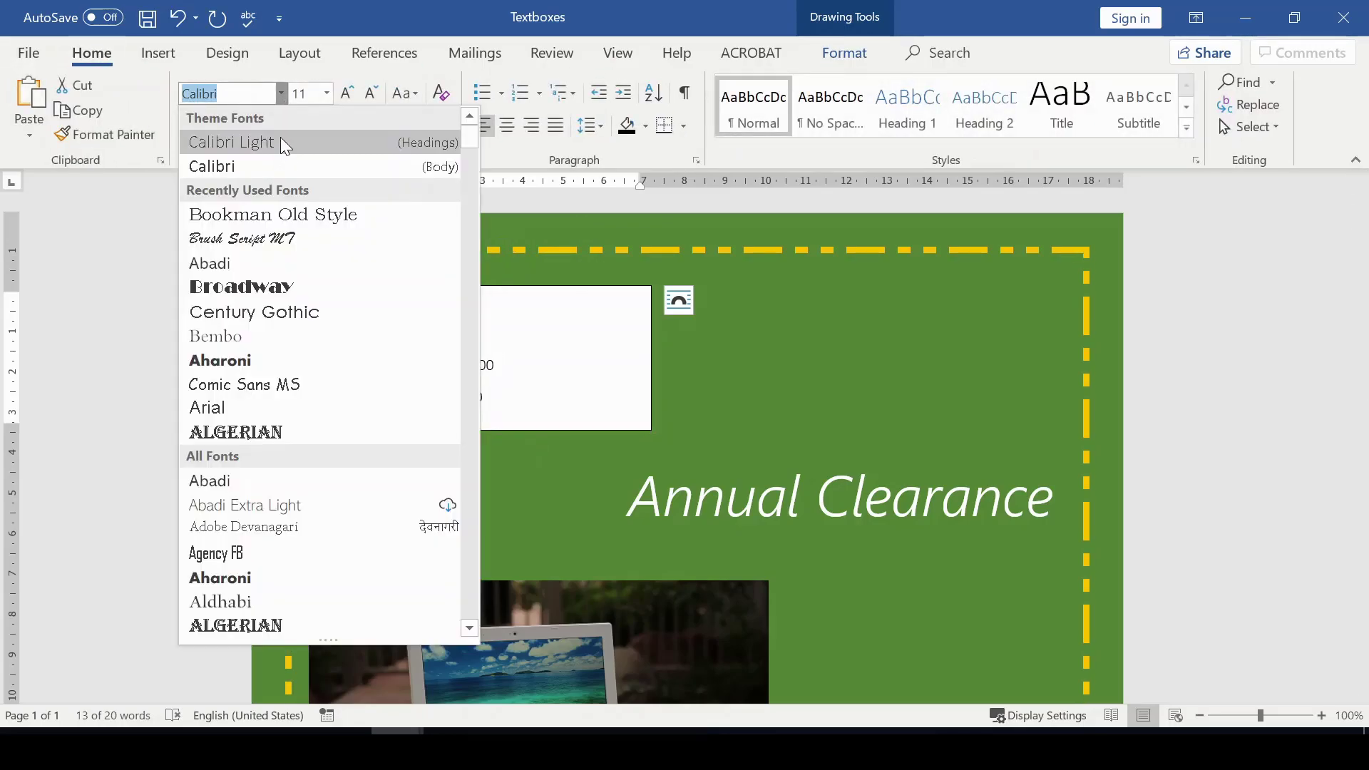
left_click(248, 288)
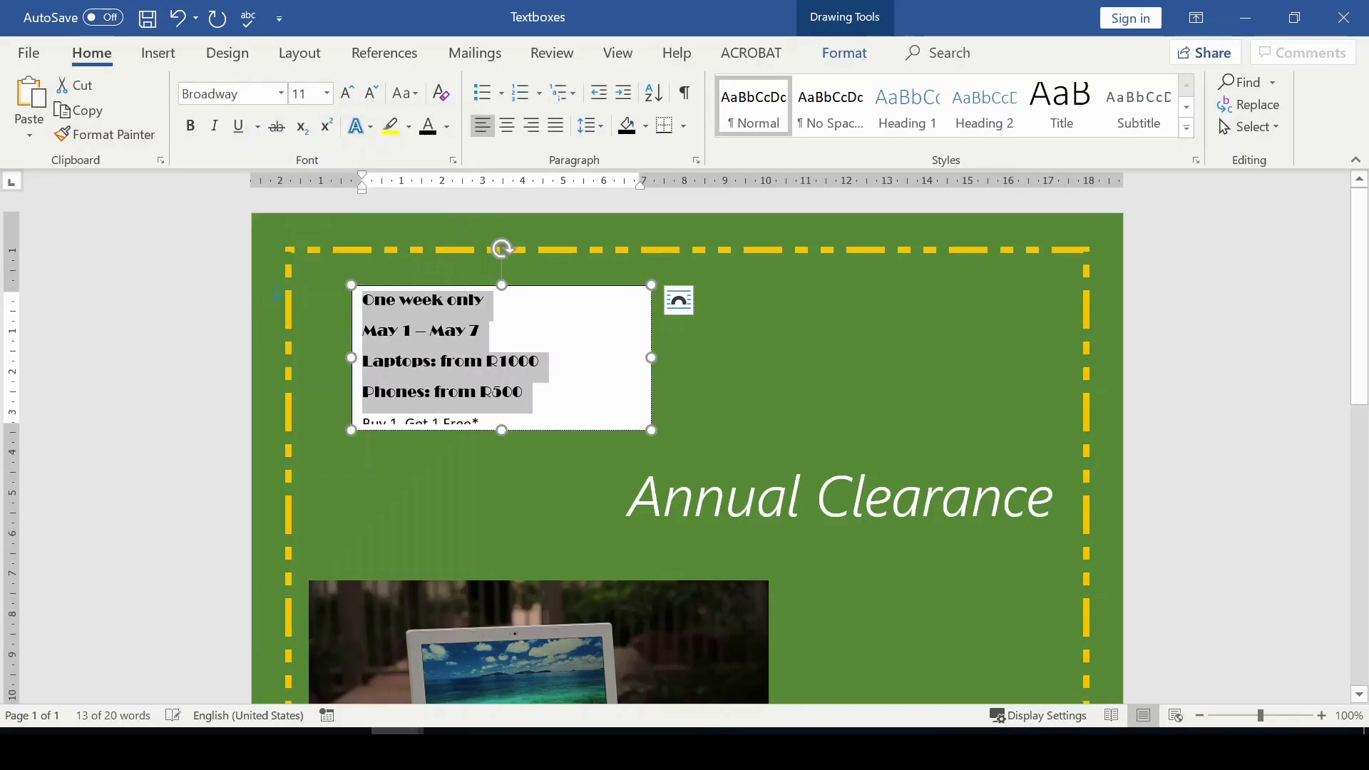
left_click(519, 389)
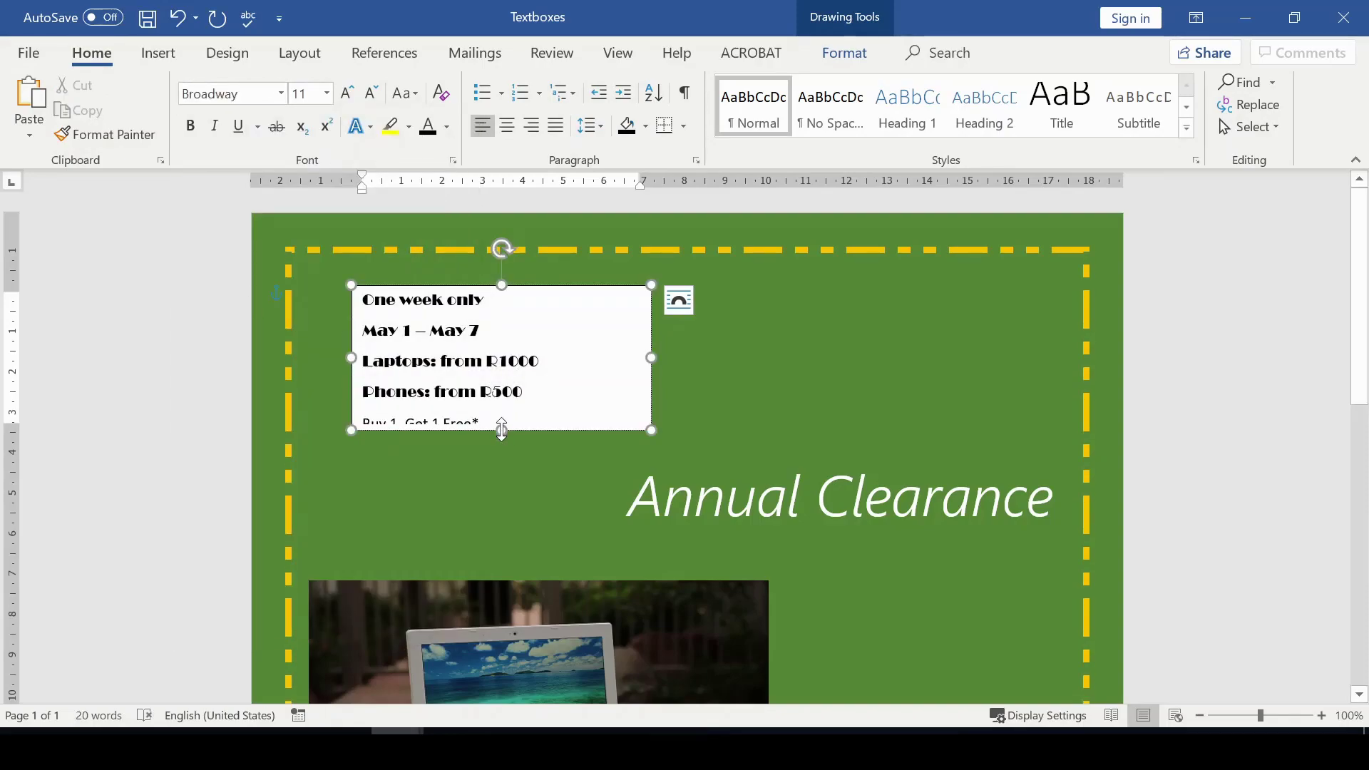
Switch the text box font to Comic Sans MS and lengthen the box to reveal a fifth line.
left_click(513, 286)
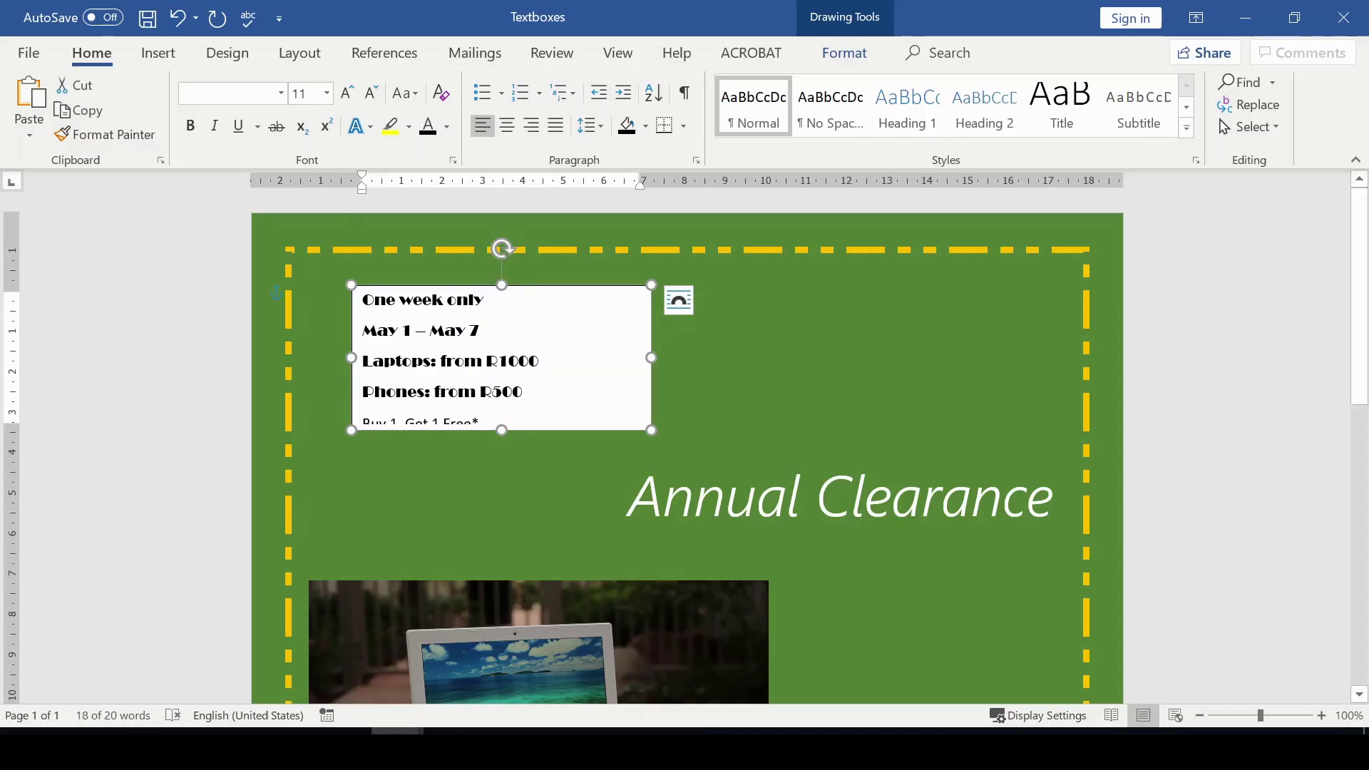
left_click(522, 391)
left_click(525, 288)
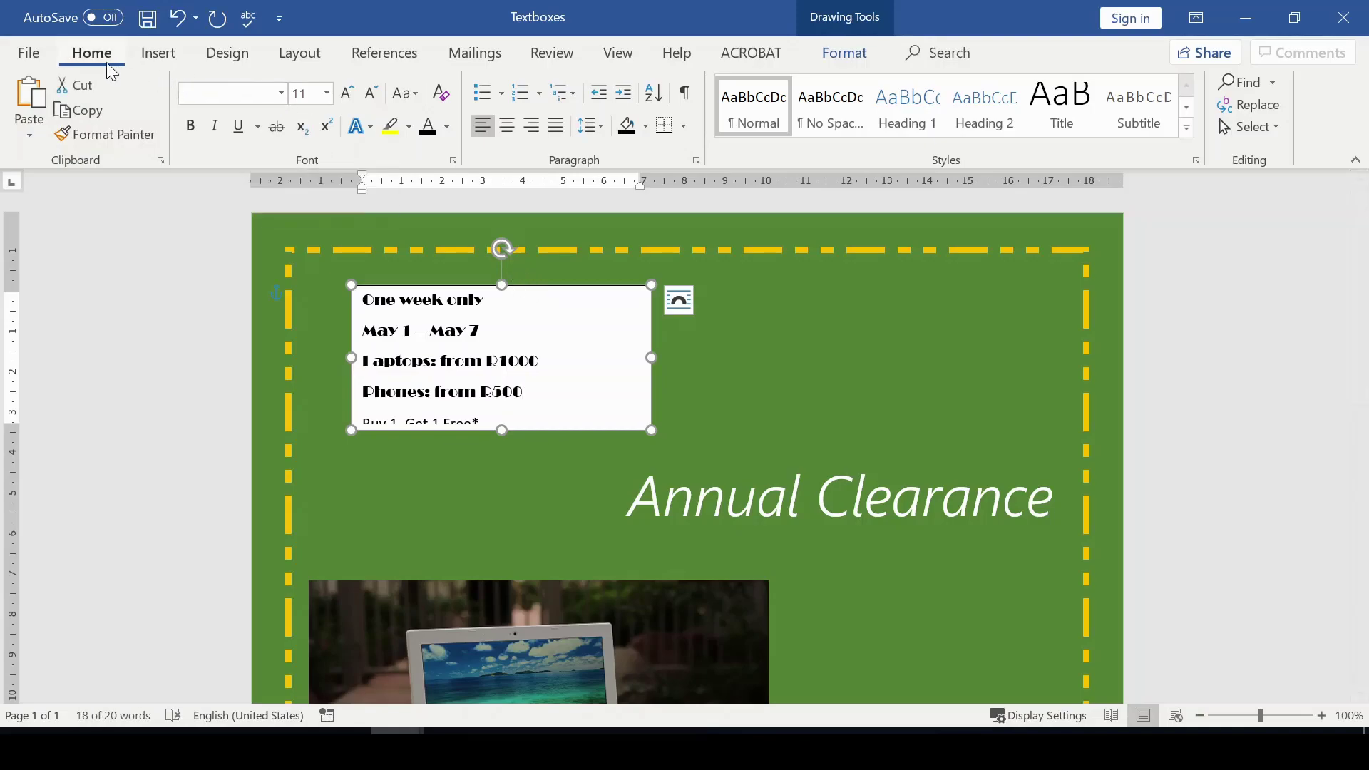
left_click(280, 94)
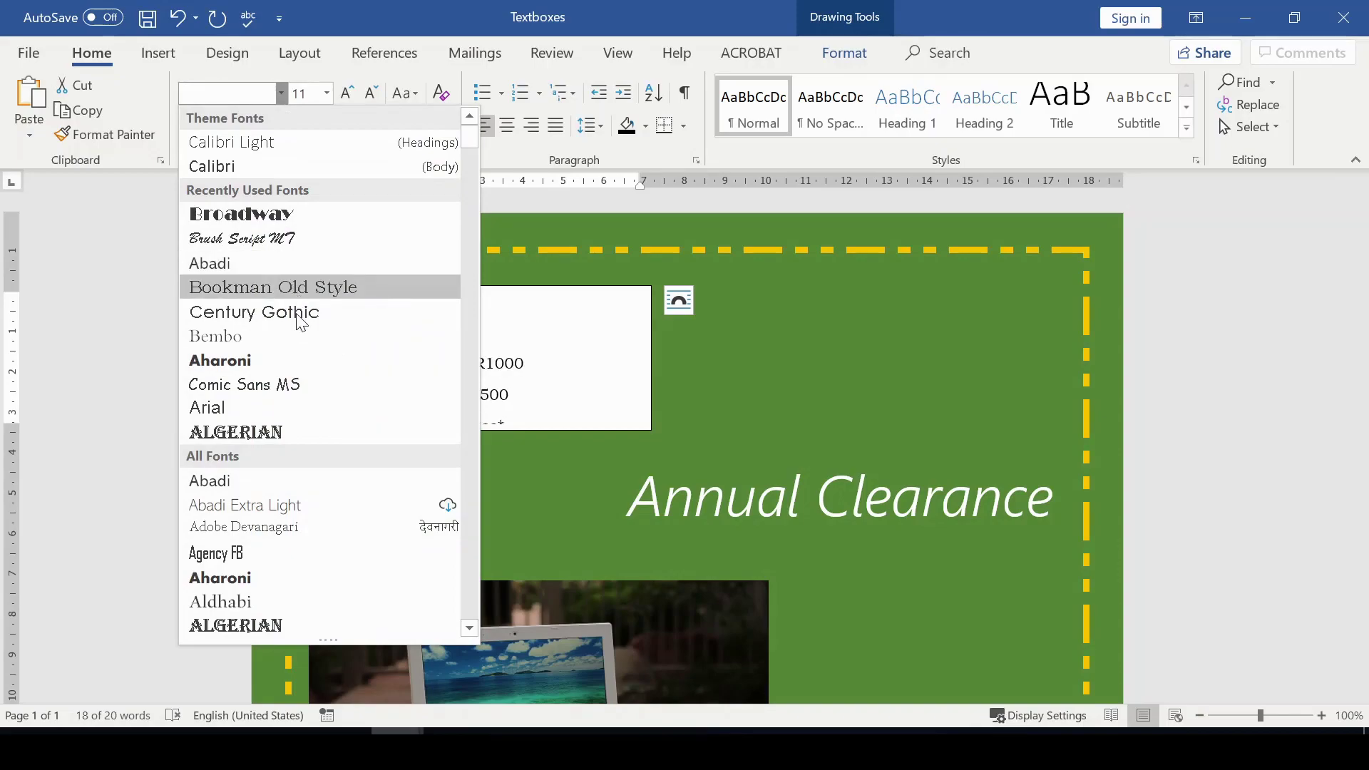
left_click(296, 383)
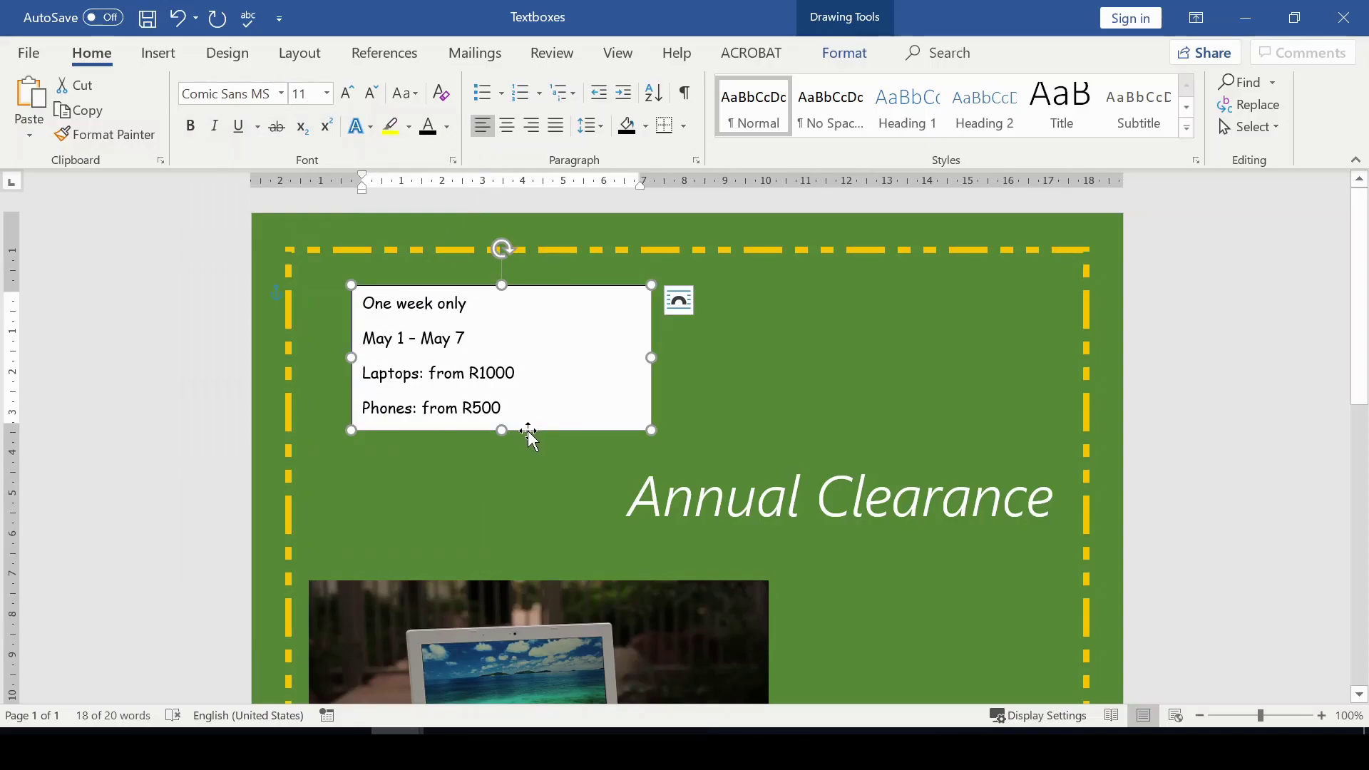
left_click_drag(502, 430, 500, 488)
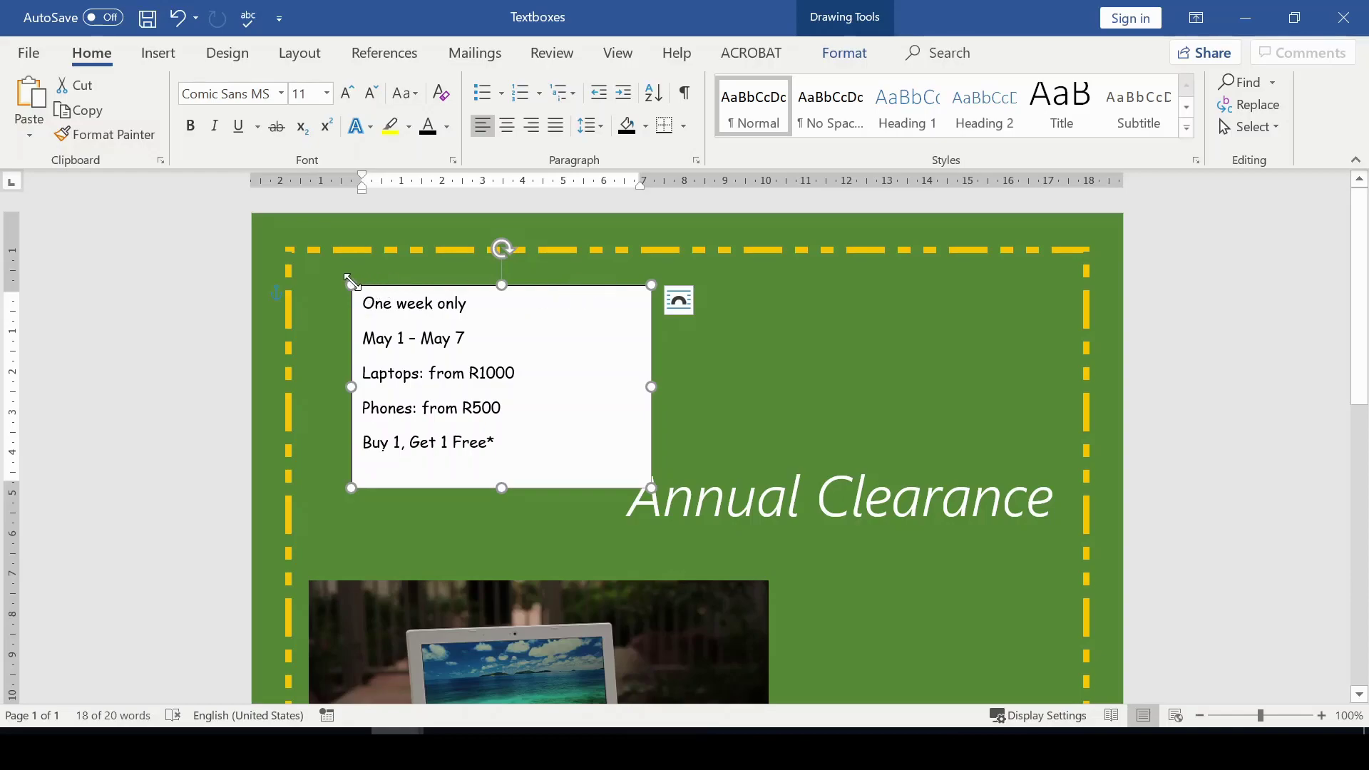
Shrink the box from its top-left corner and narrow its right side so all five lines show.
mouse_move(351, 284)
left_mouse_down()
mouse_move(378, 310)
mouse_move(344, 281)
mouse_move(370, 303)
left_mouse_up()
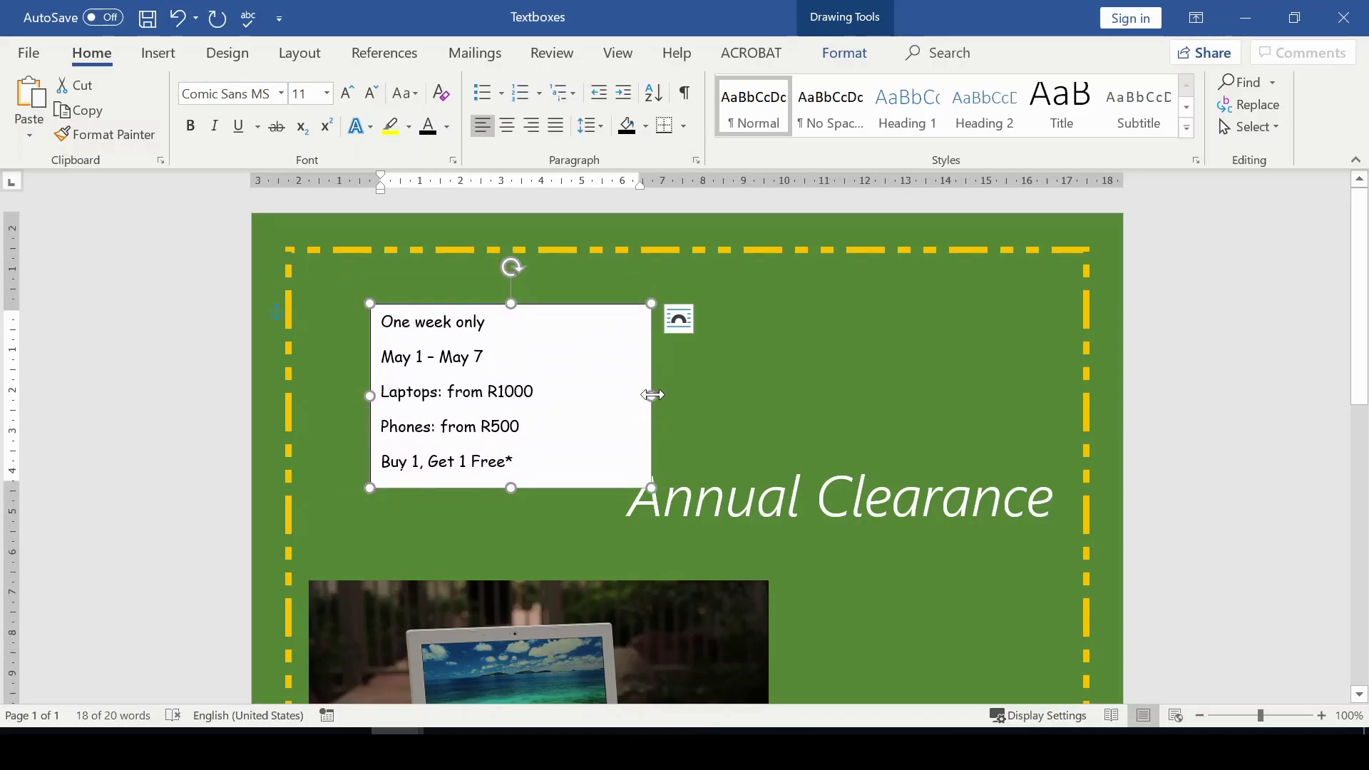
left_click_drag(651, 393, 571, 387)
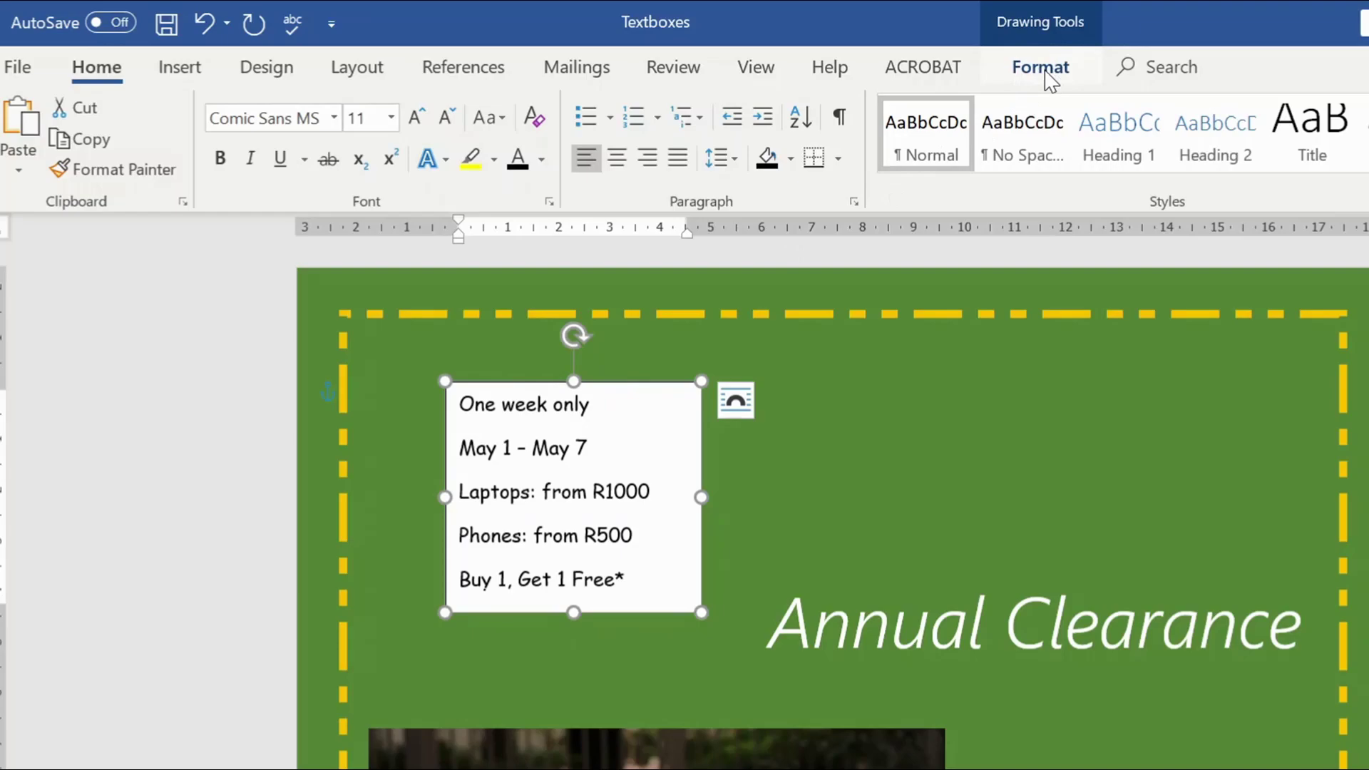
Change the text box to Rectangle: Rounded Corners and stretch it to 4.78 × 5.05 cm.
left_click(1041, 69)
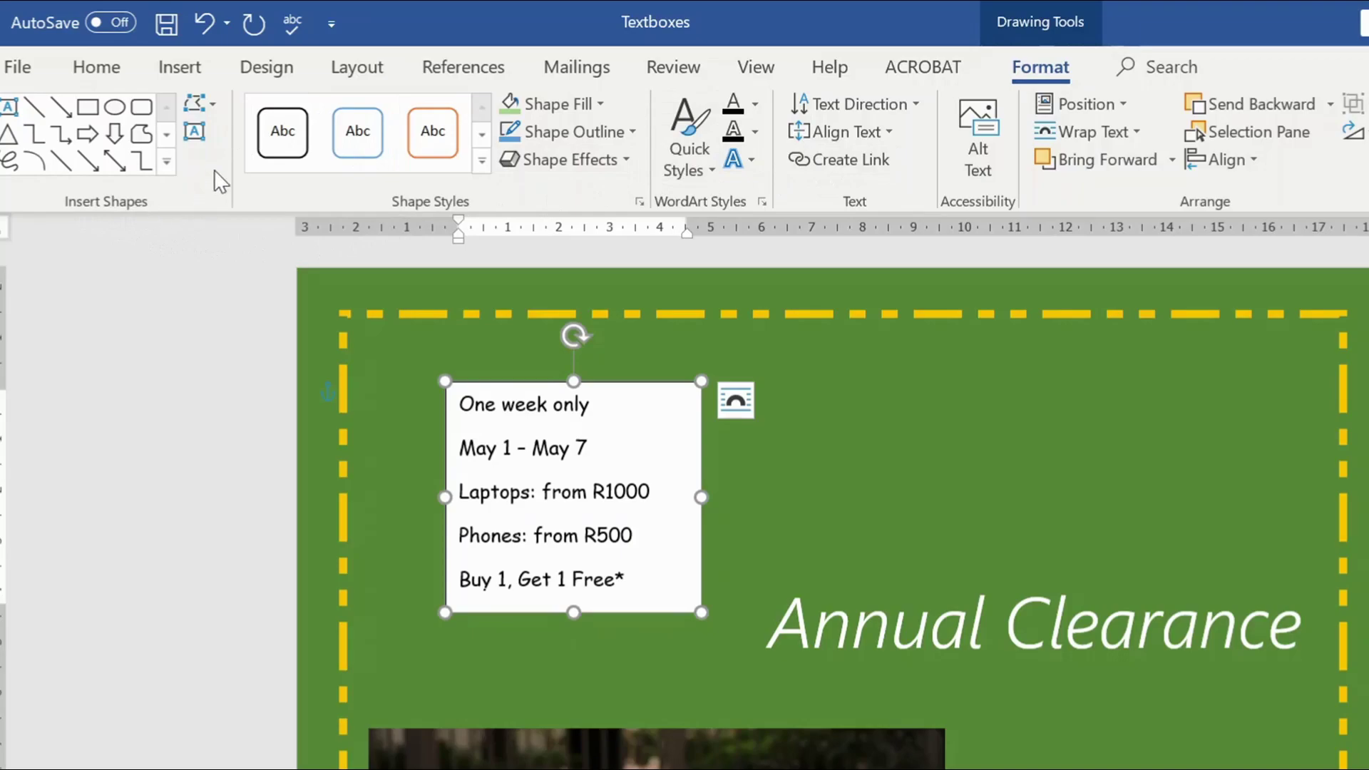
left_click(214, 111)
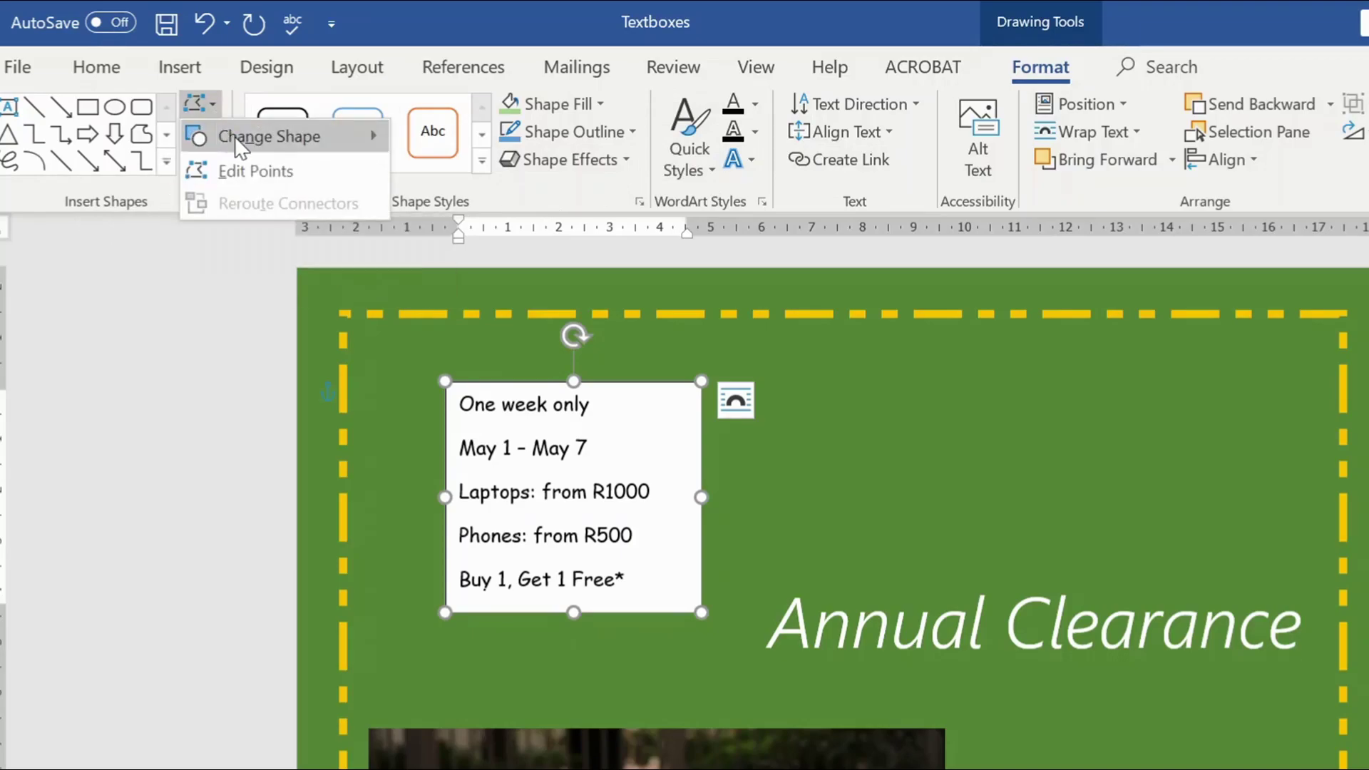
mouse_move(260, 139)
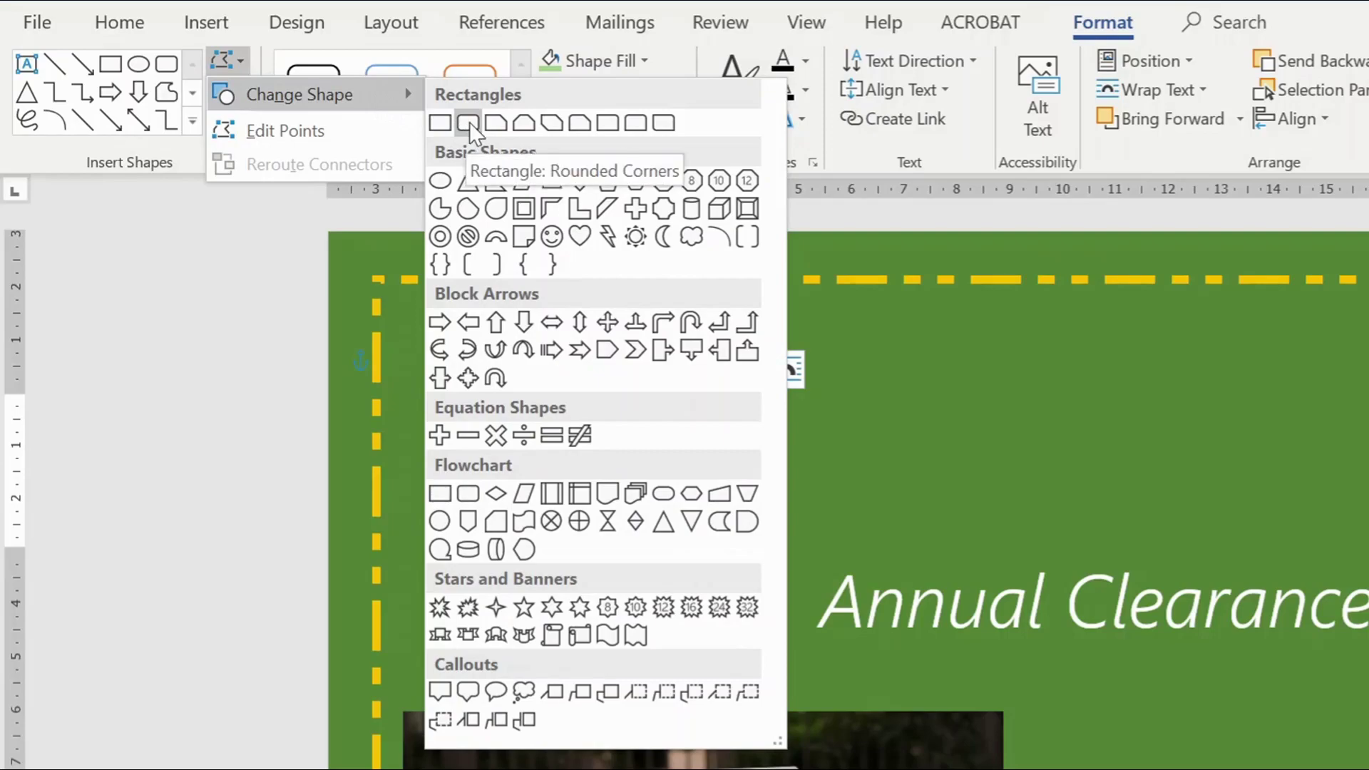
left_click(469, 122)
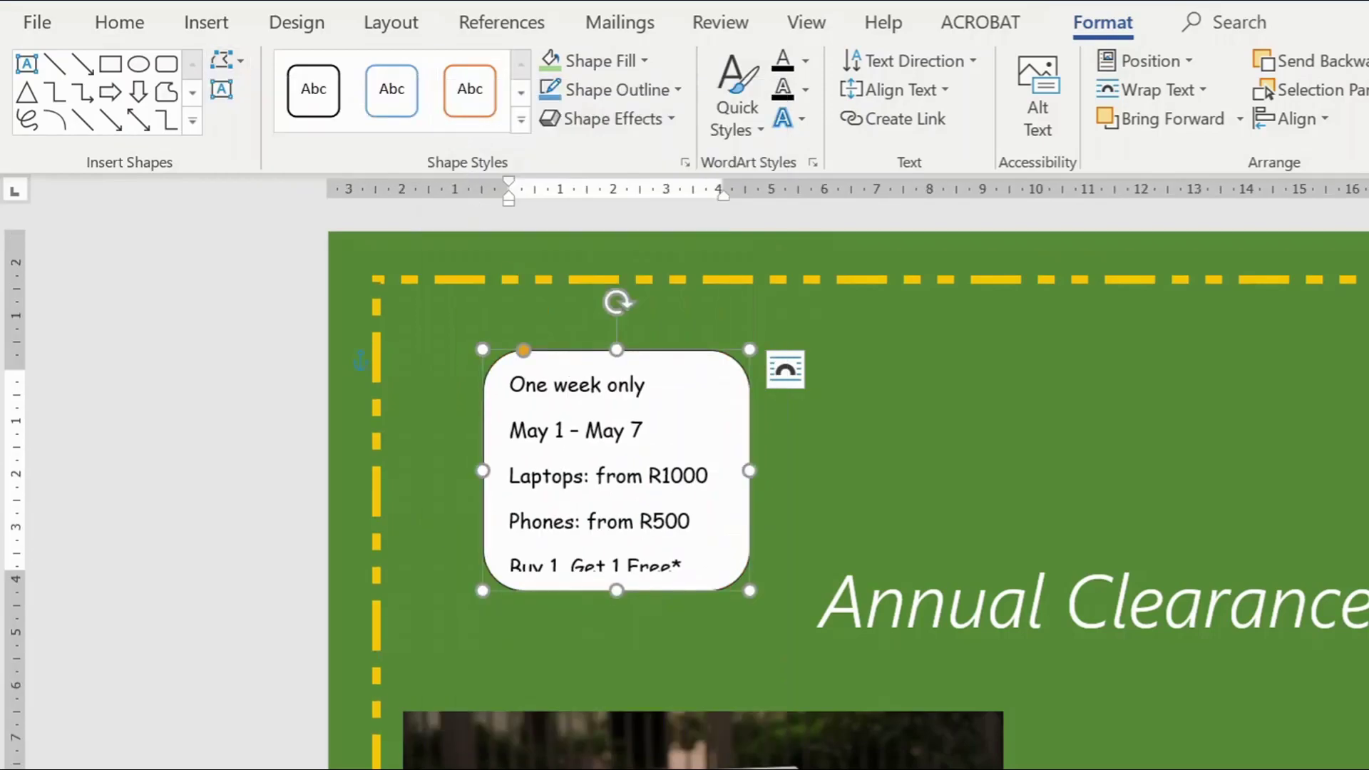
left_click_drag(629, 578, 629, 595)
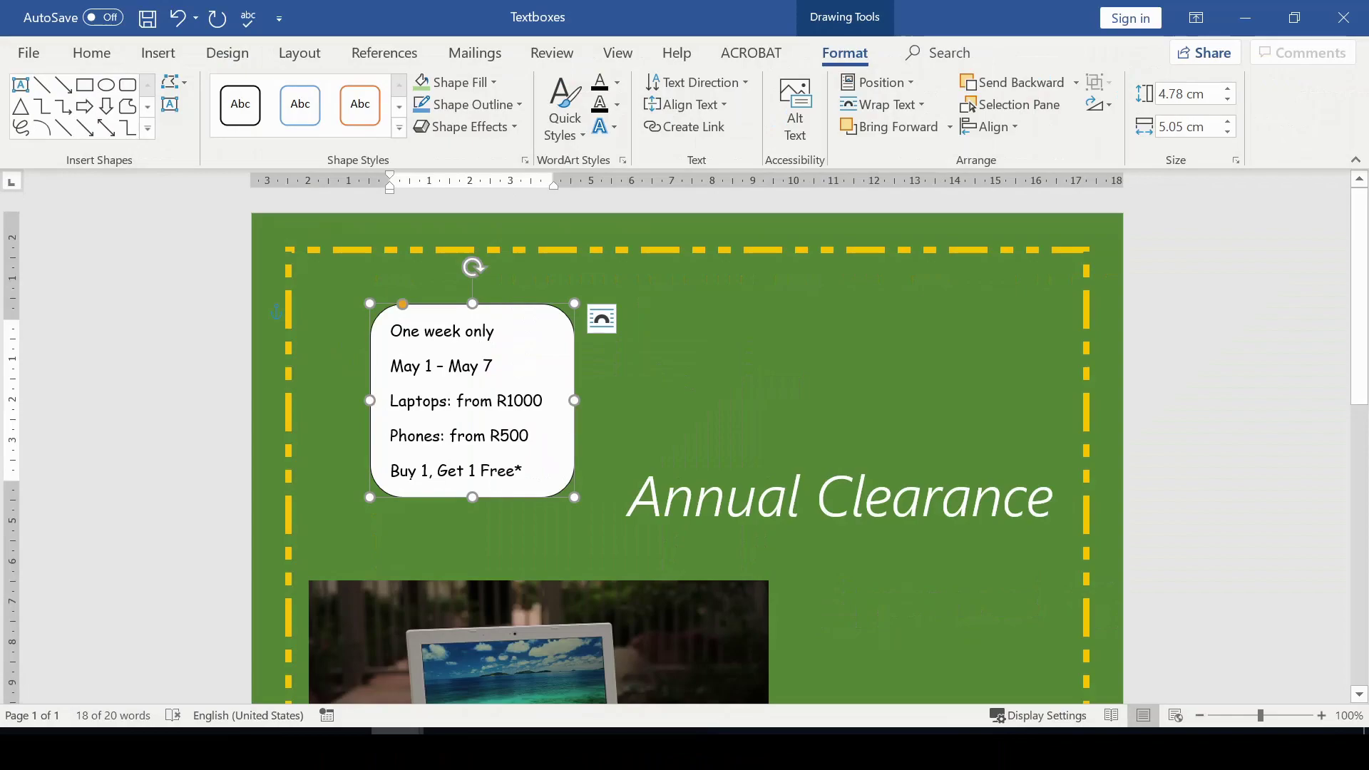
left_click(877, 366)
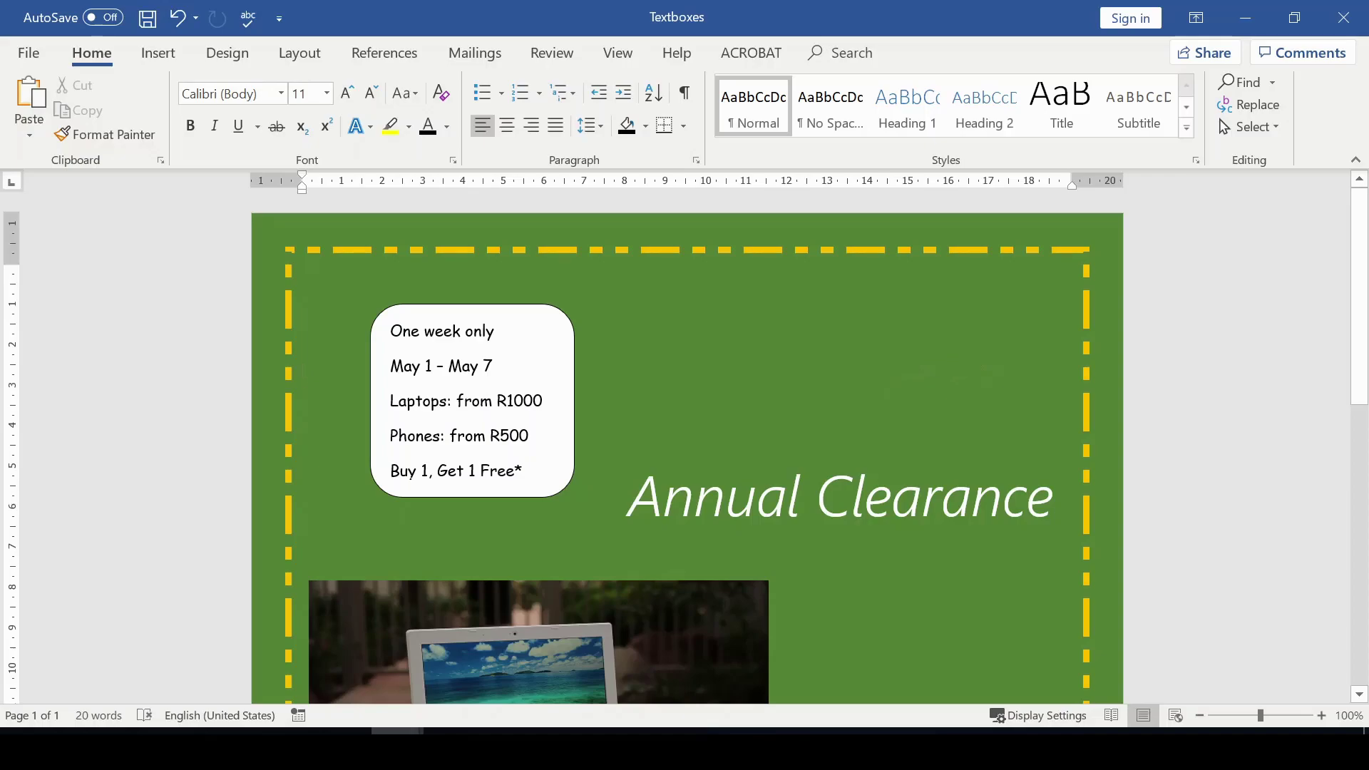
Apply the green theme shape style to the info box, then undo it to keep it white.
left_click(514, 304)
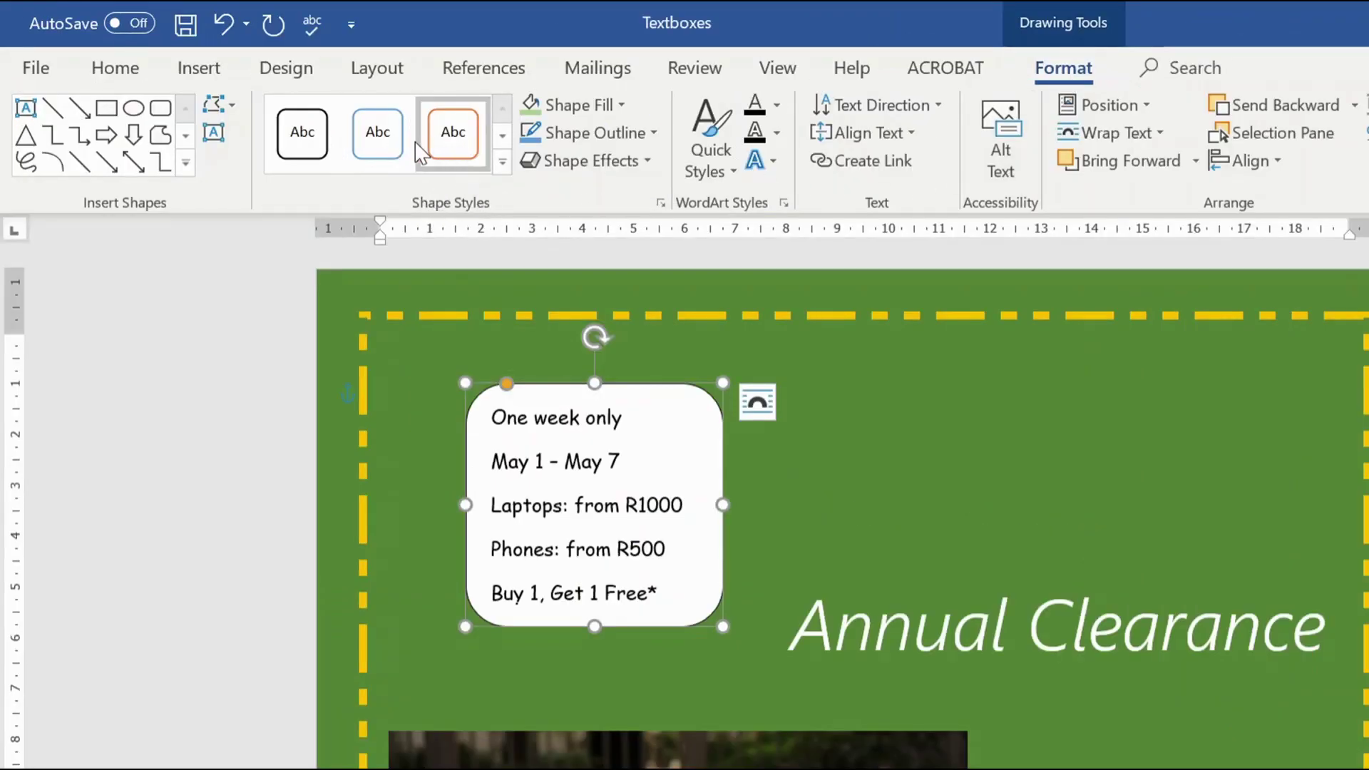
left_click(502, 164)
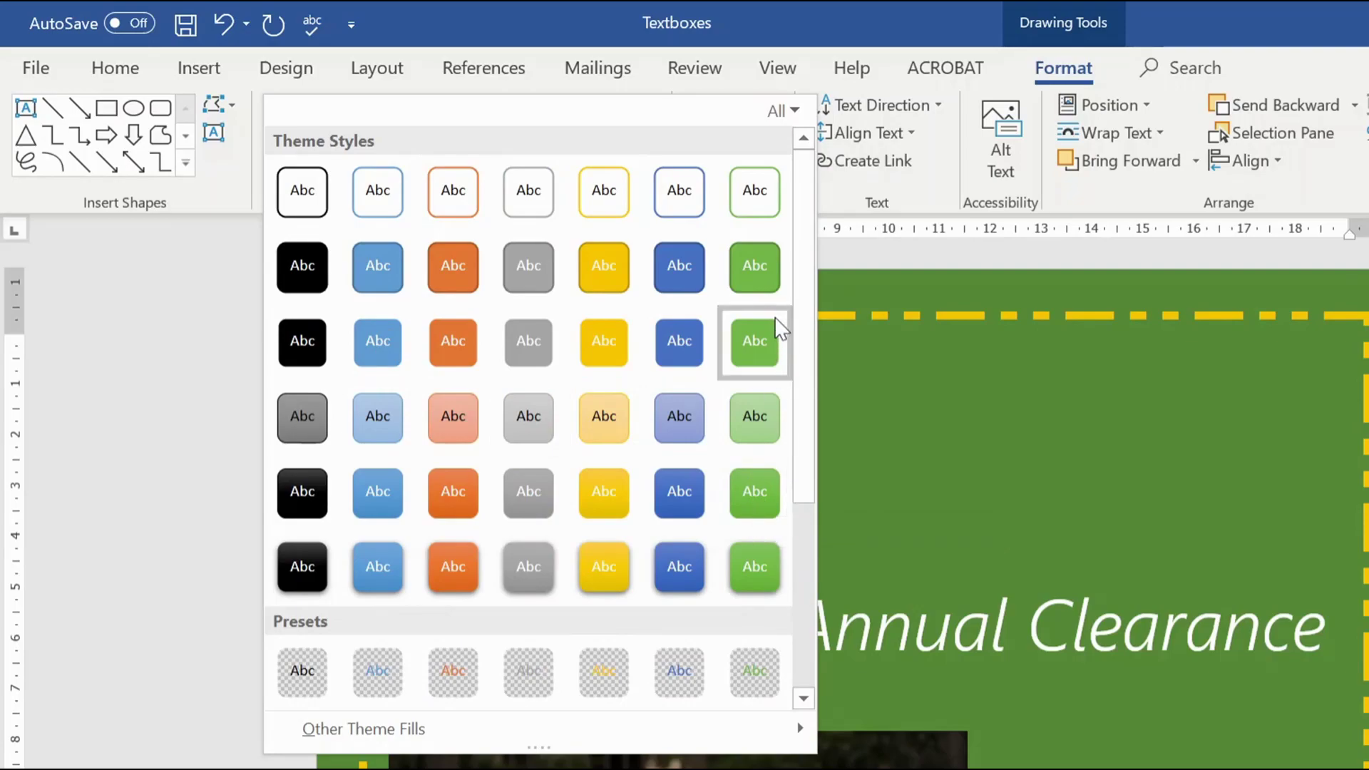
left_click(759, 267)
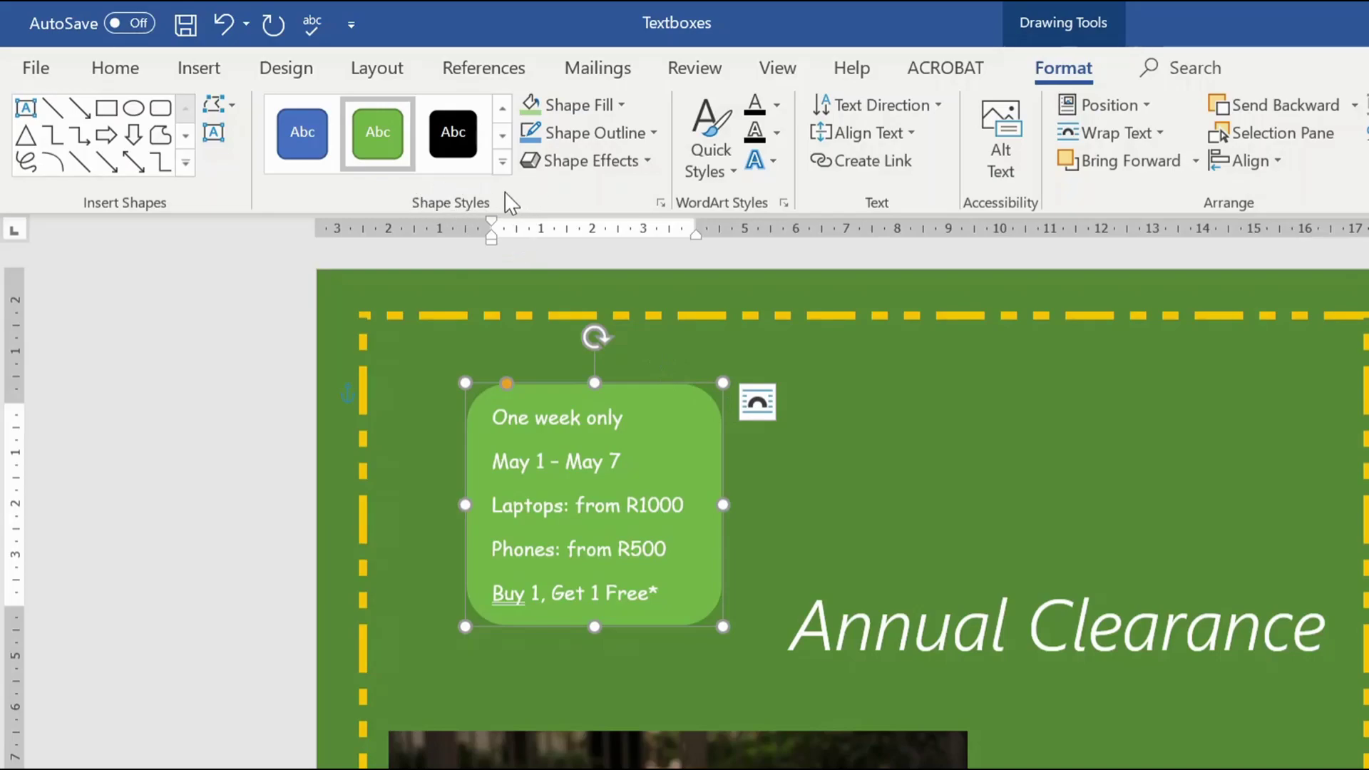
left_click(221, 23)
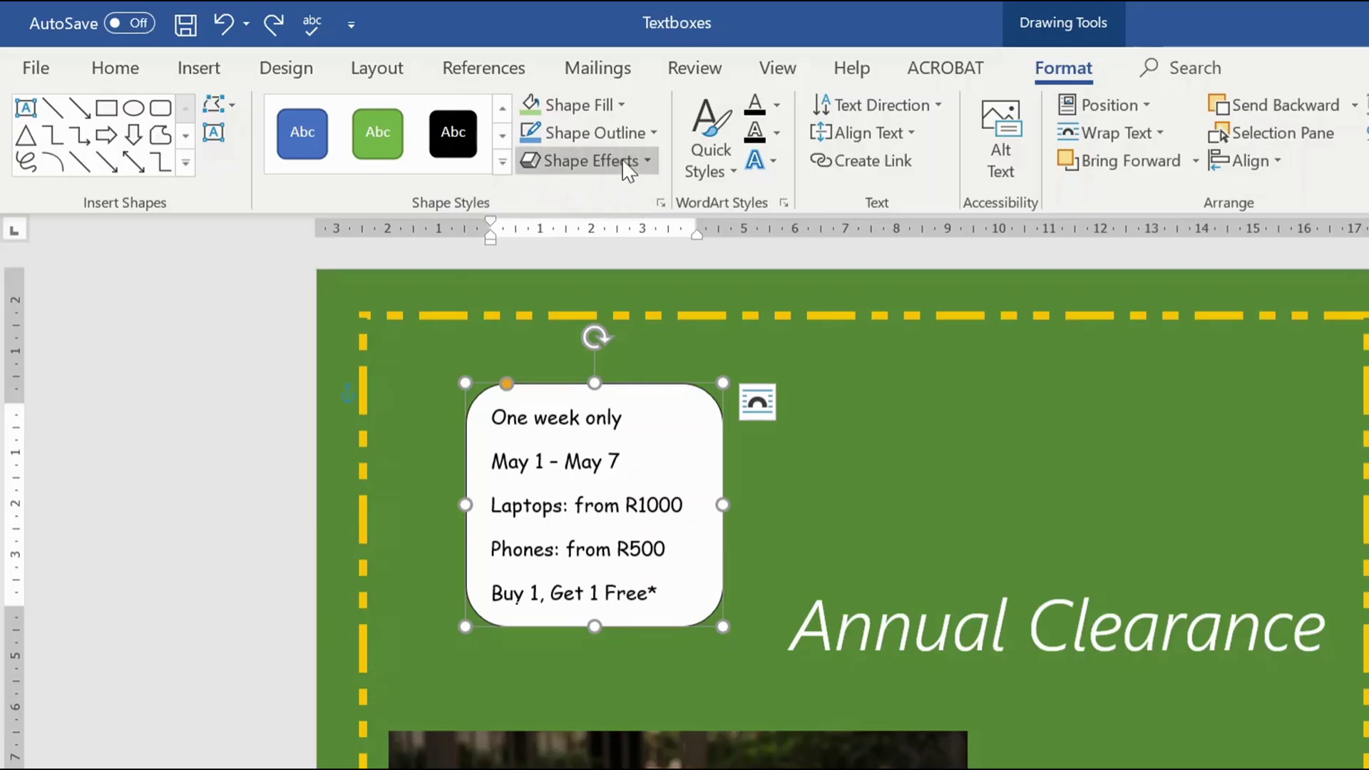
left_click(619, 107)
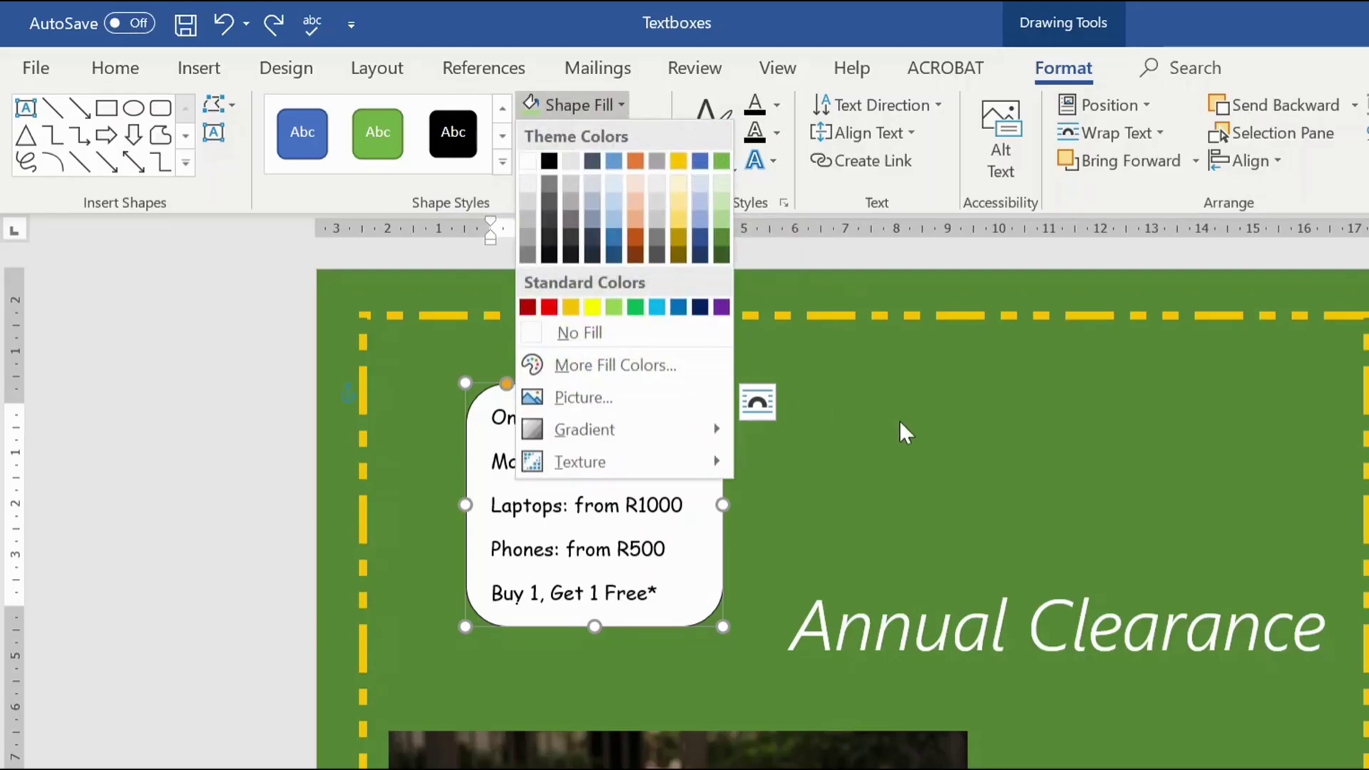
Move the info box to the top right and fill it with Orange, Accent 2, Lighter 40%.
left_click(623, 397)
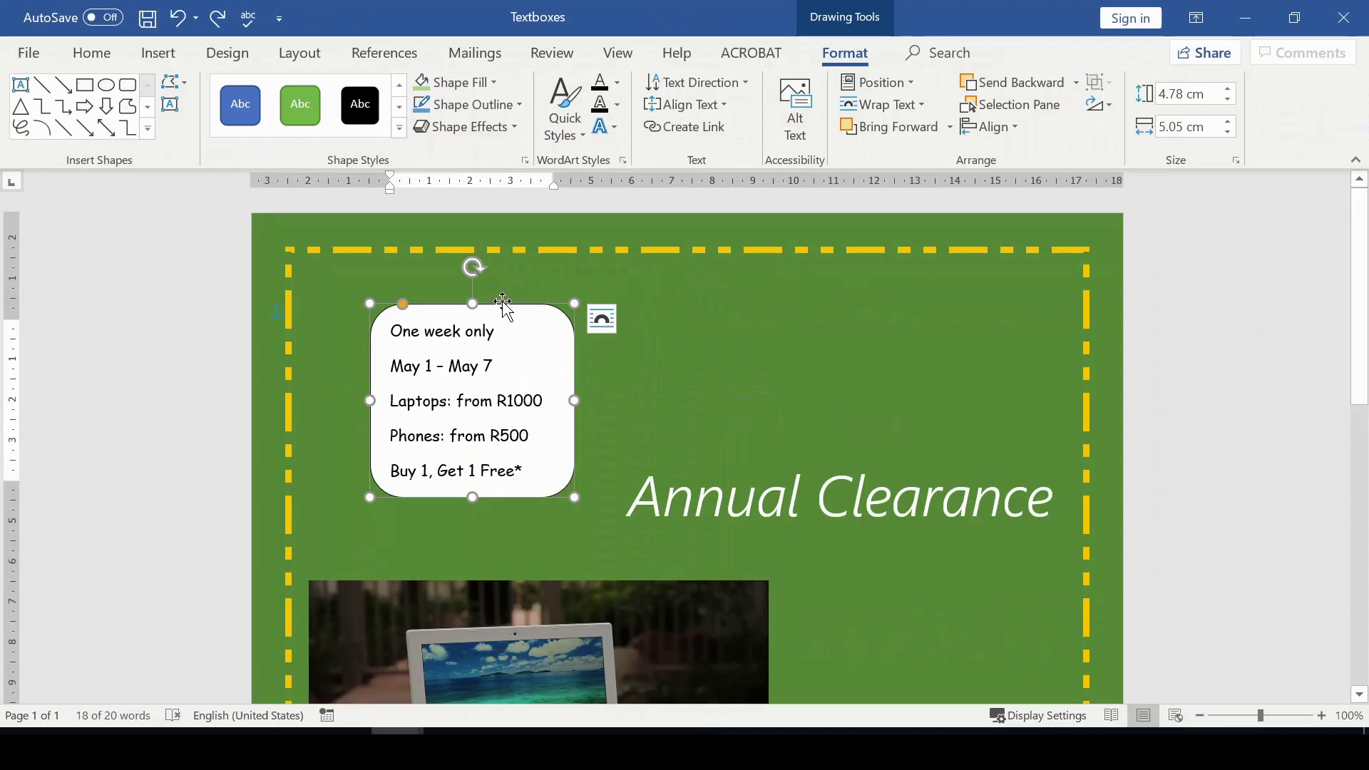
left_click_drag(504, 303, 975, 261)
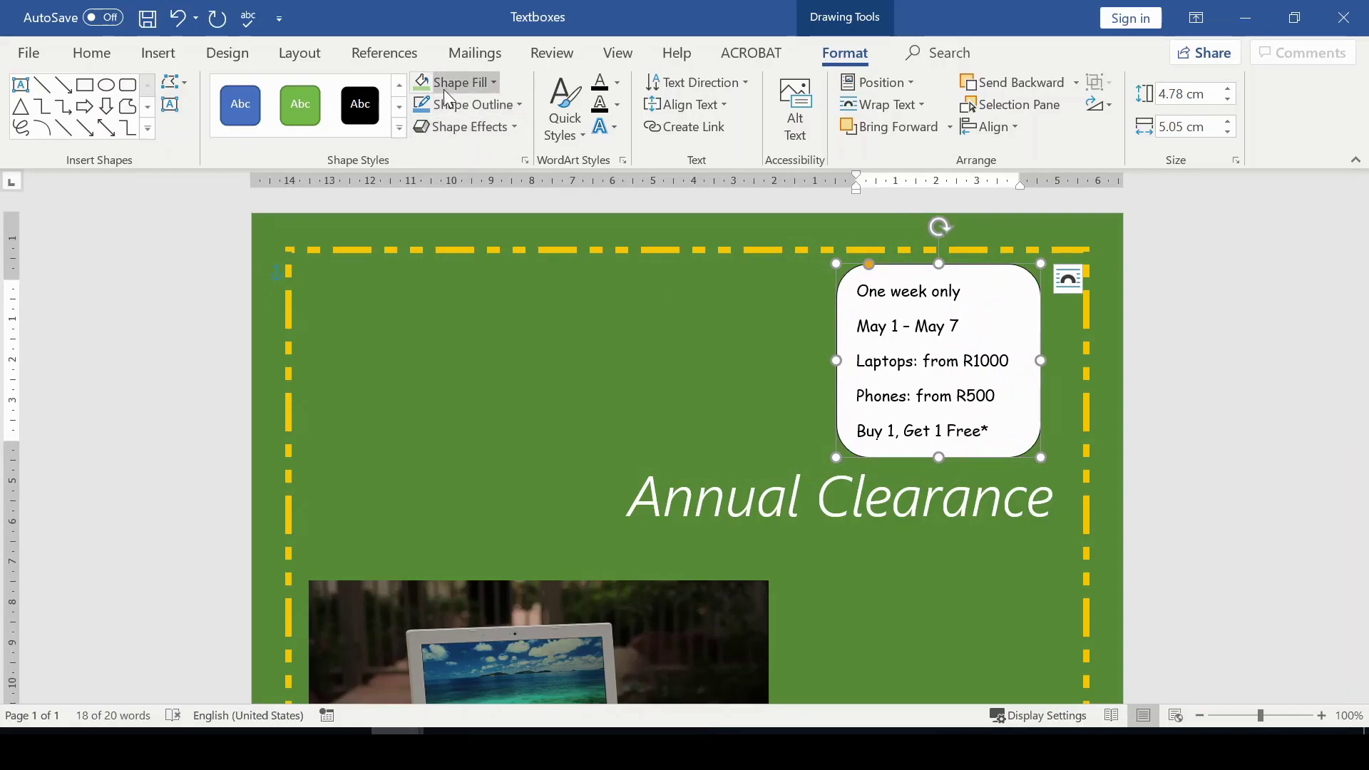
left_click(493, 83)
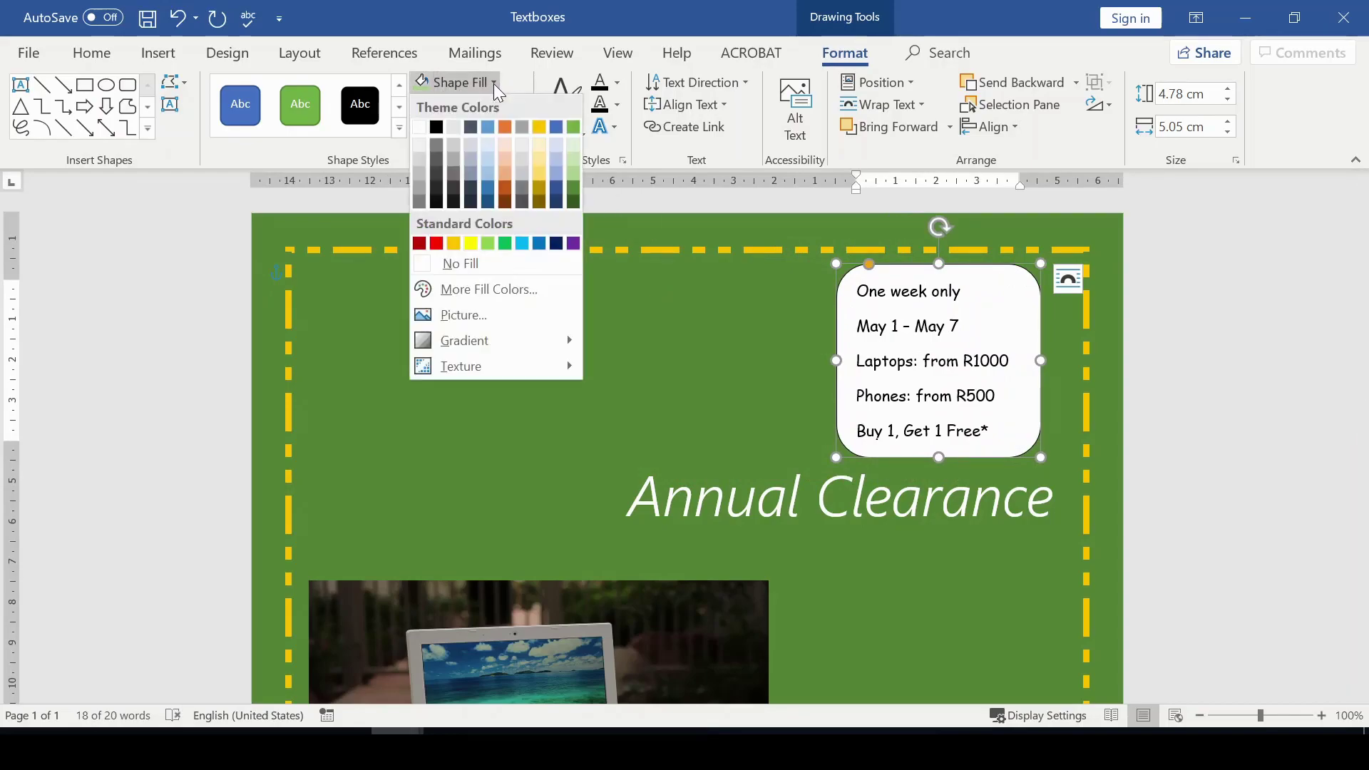
left_click(506, 175)
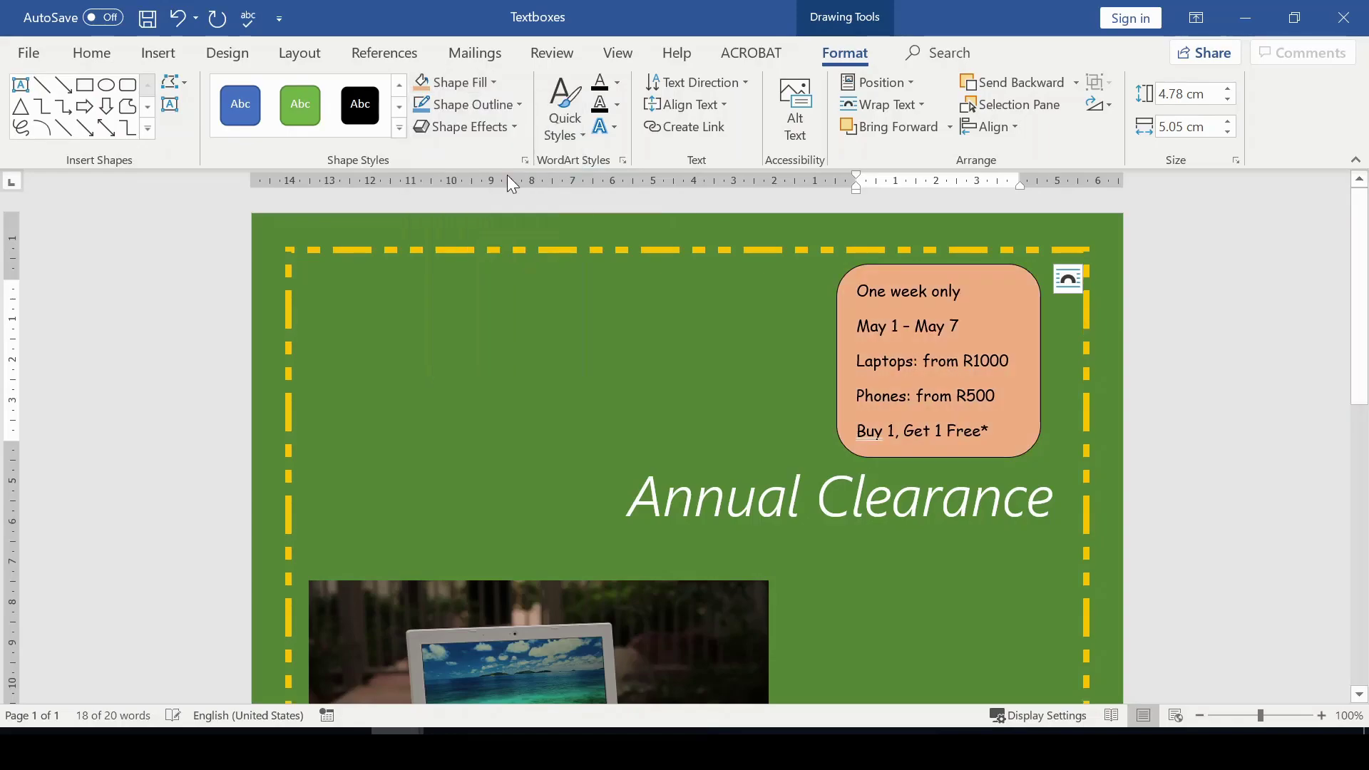
left_click(756, 411)
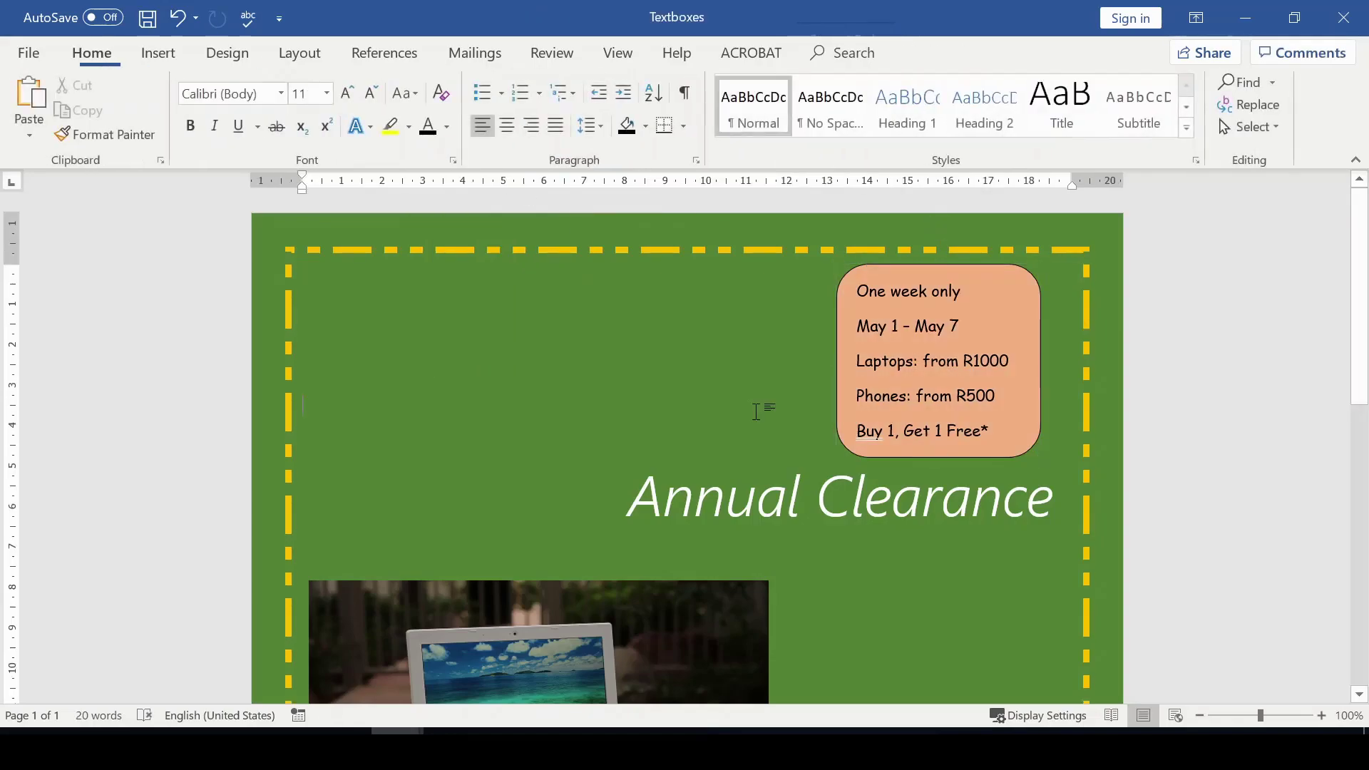
Add a yellow Glow shape effect around the orange info box's rounded edges.
left_click(838, 351)
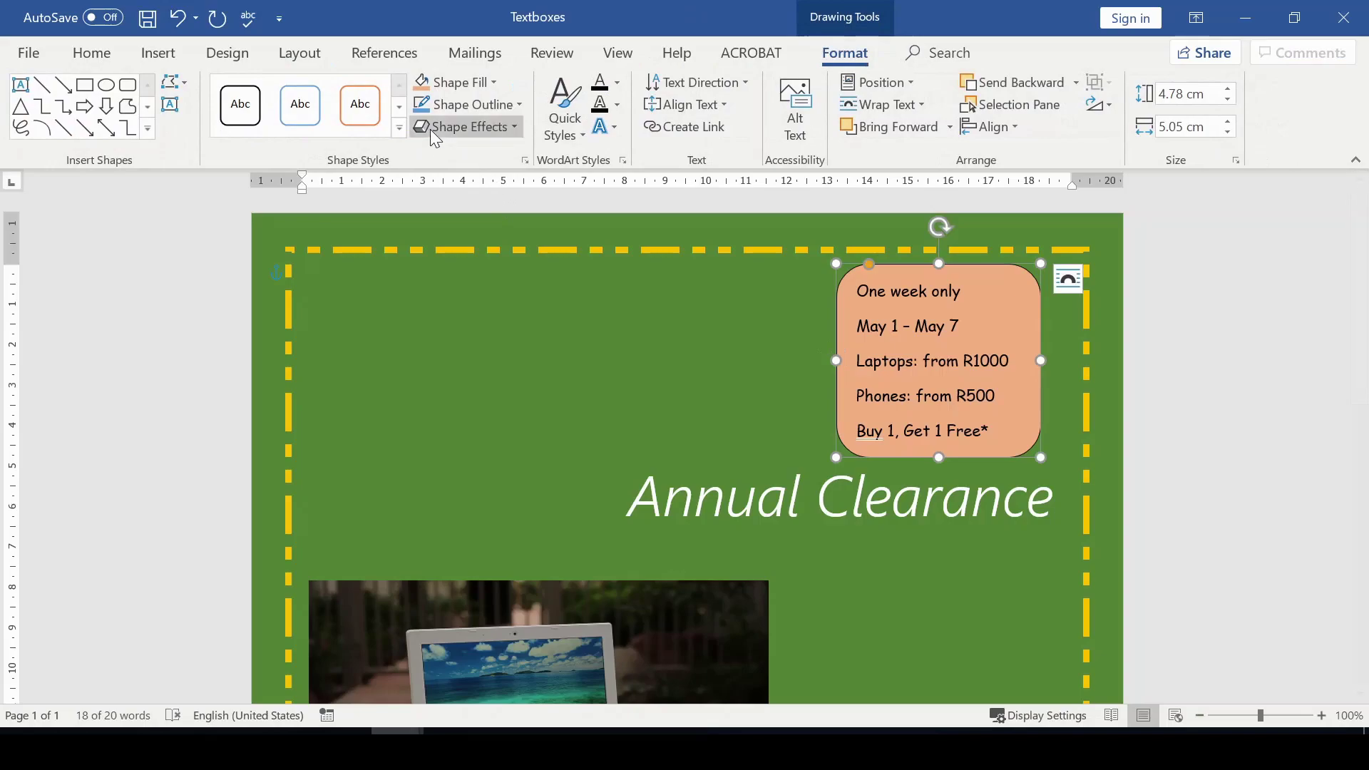
left_click(519, 128)
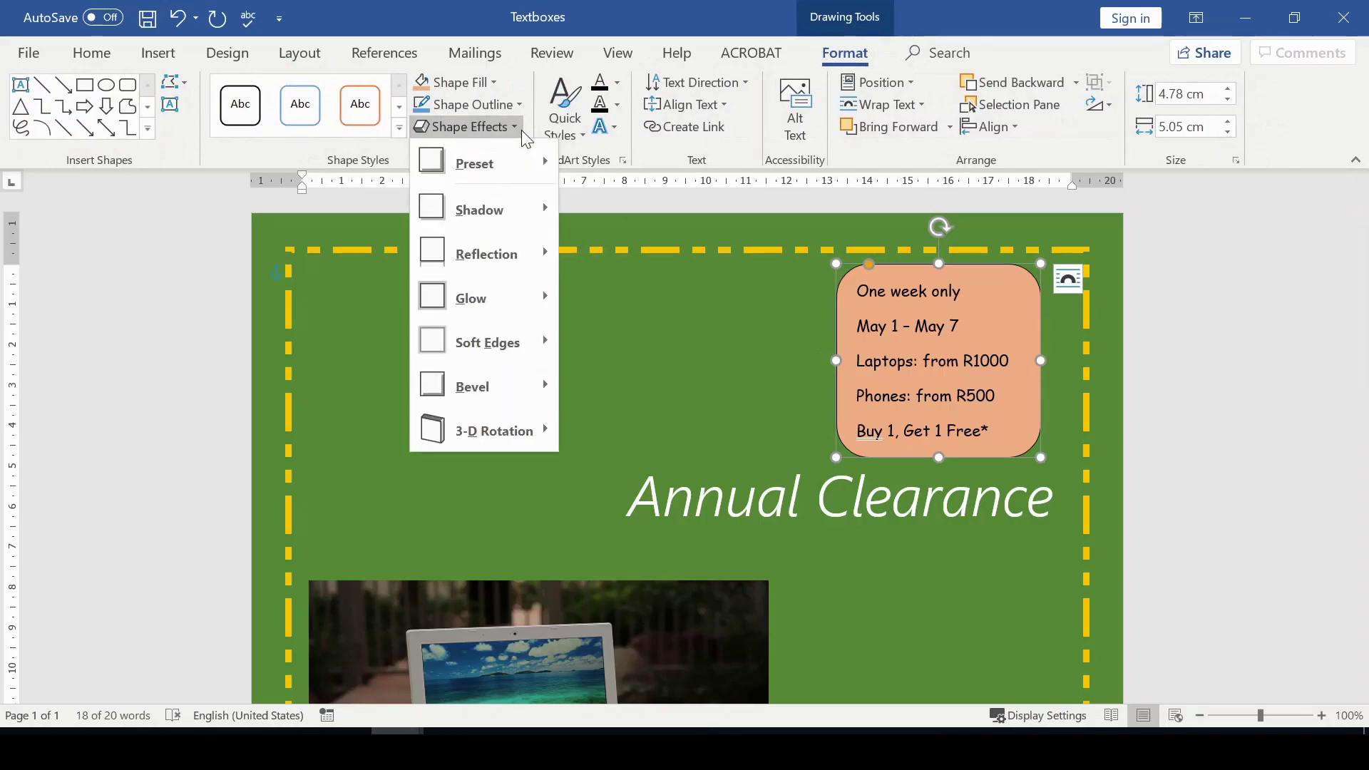
mouse_move(495, 294)
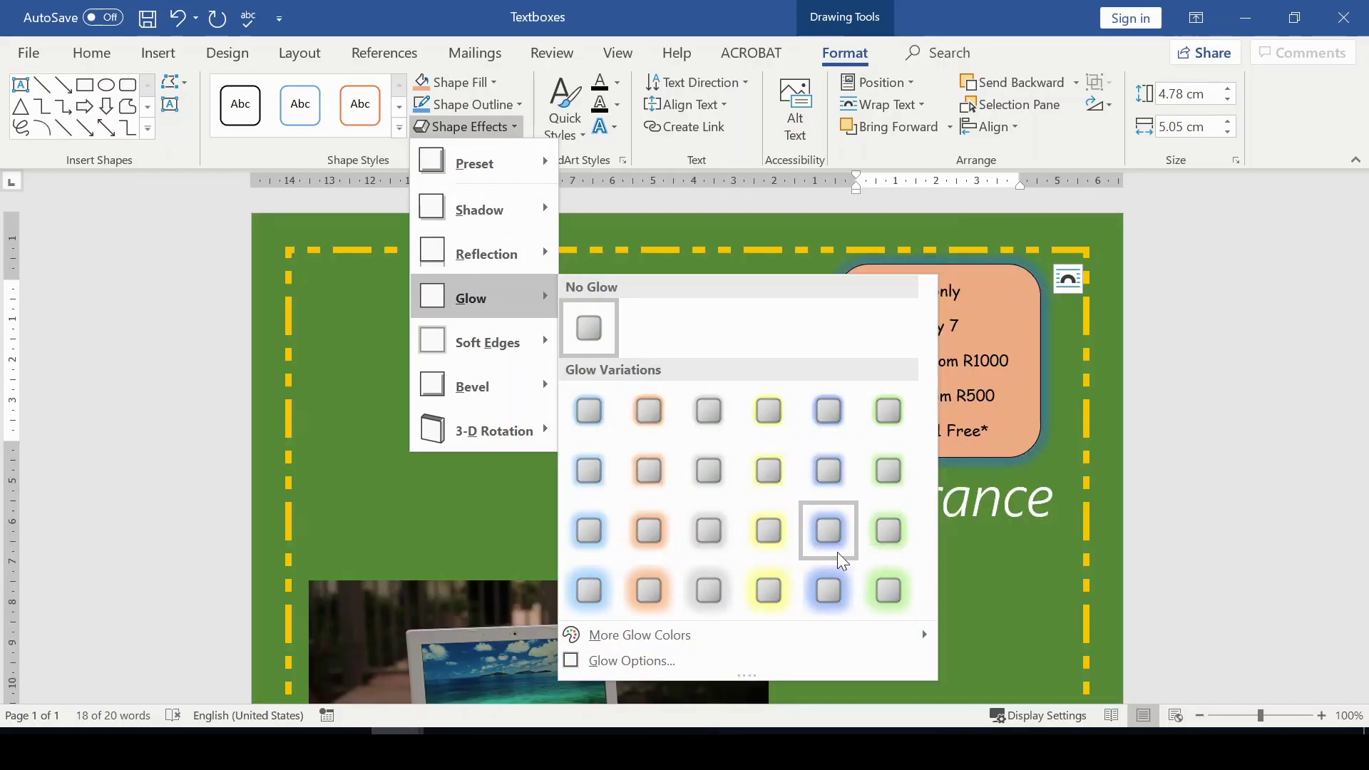
left_click(768, 589)
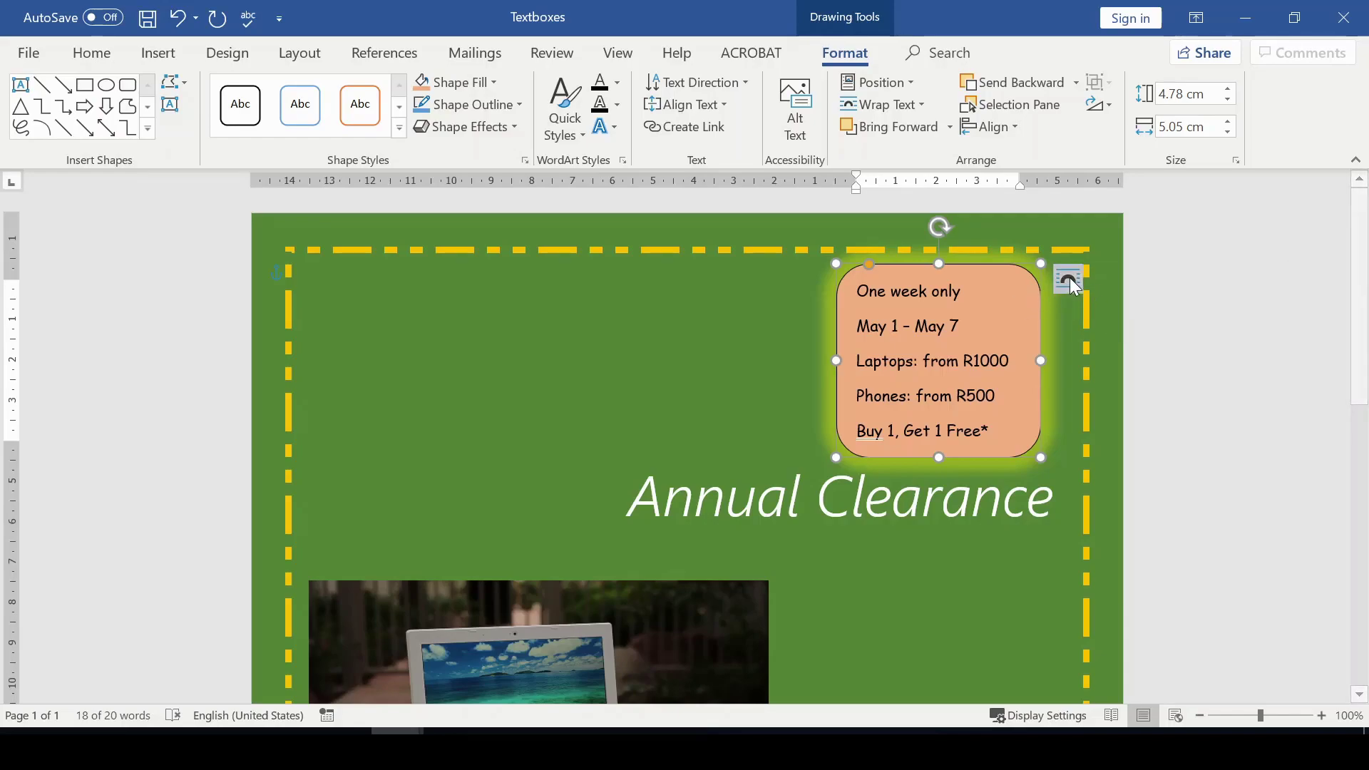
left_click(1068, 280)
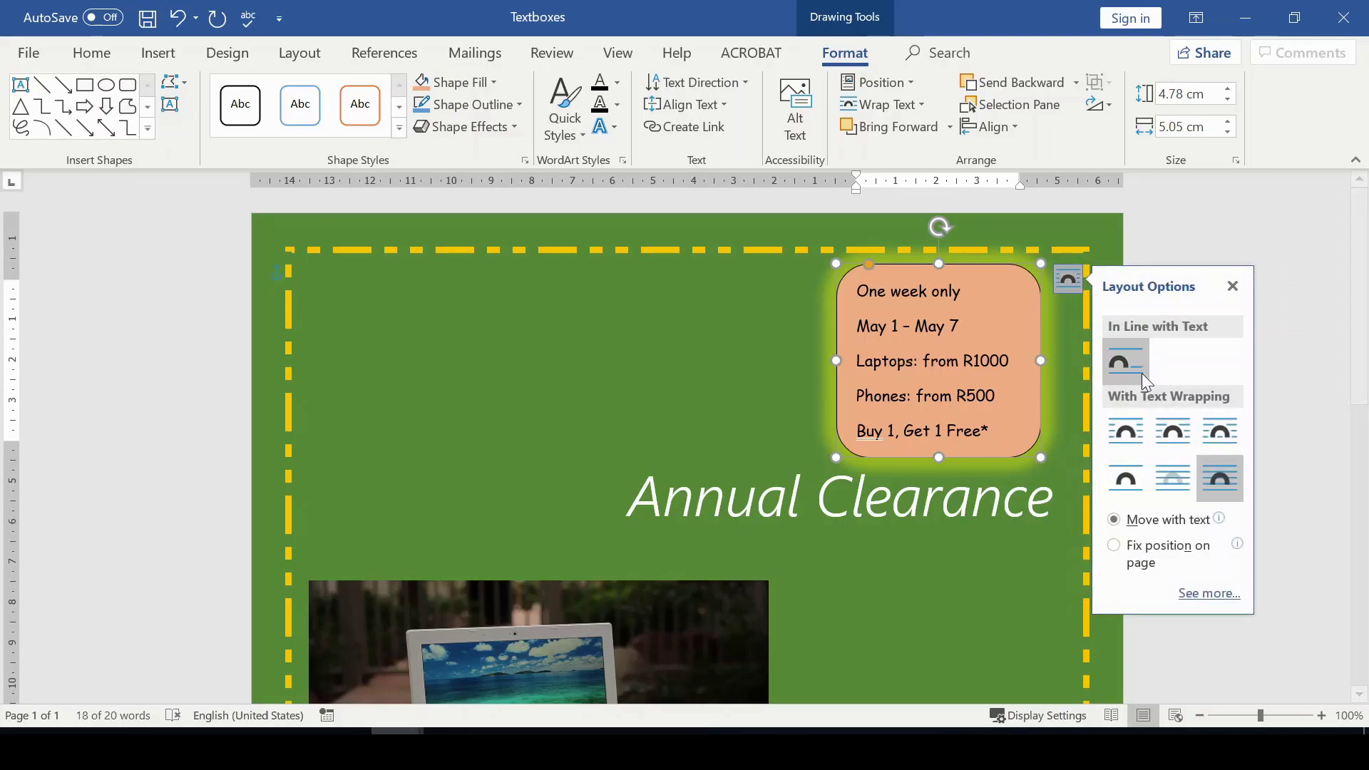
Set the info box to Tight wrapping and drag it to the top left beside Annual Clearance.
left_click(1164, 435)
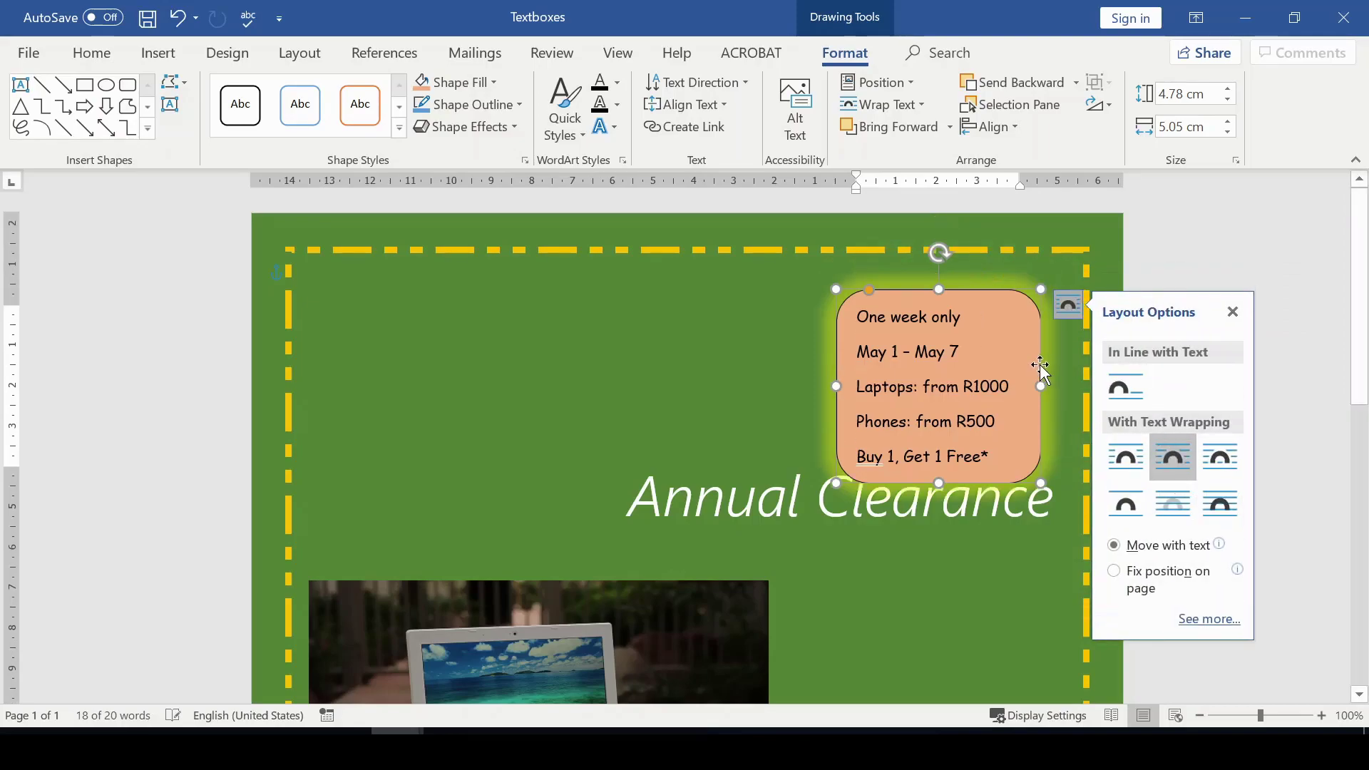
left_click_drag(964, 287, 437, 253)
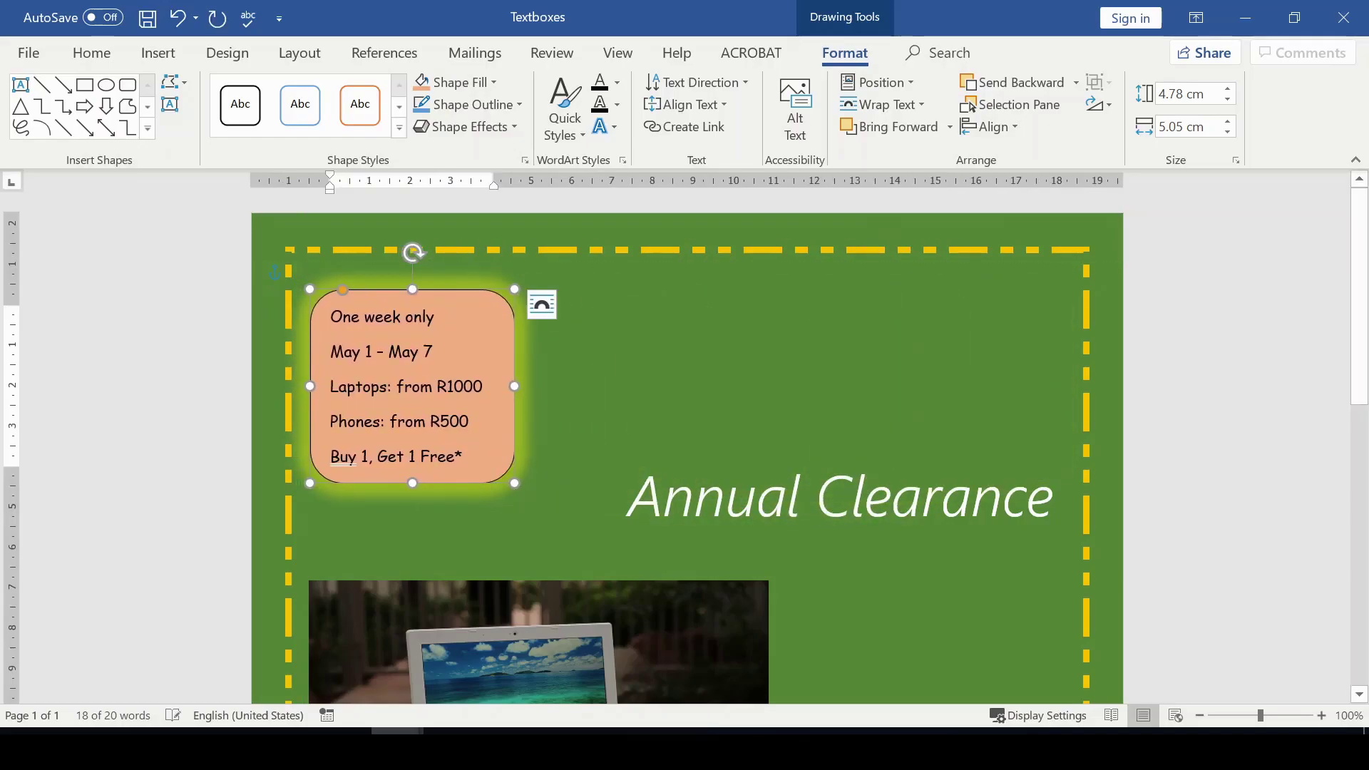
left_click(615, 339)
scroll(615, 339, "down", 2)
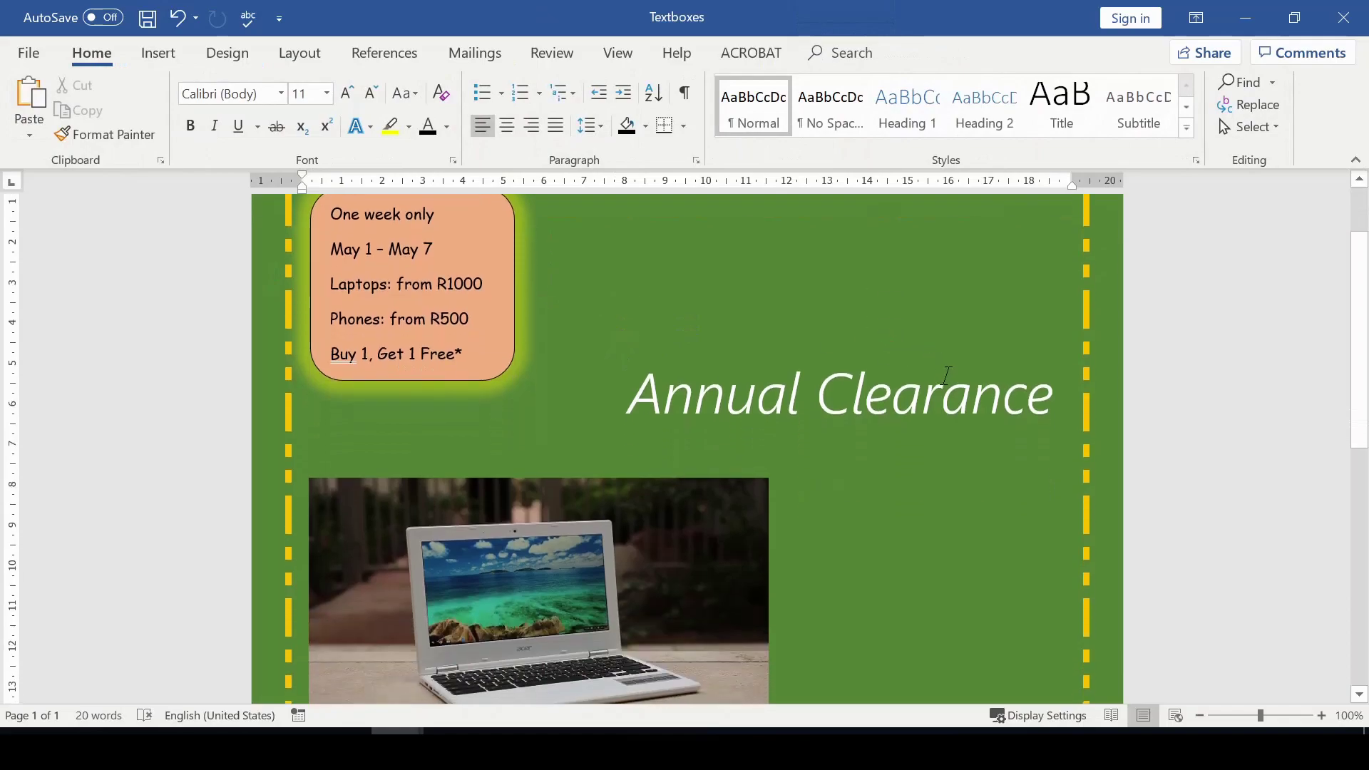
scroll(946, 375, "up", 1)
scroll(684, 449, "up", 1)
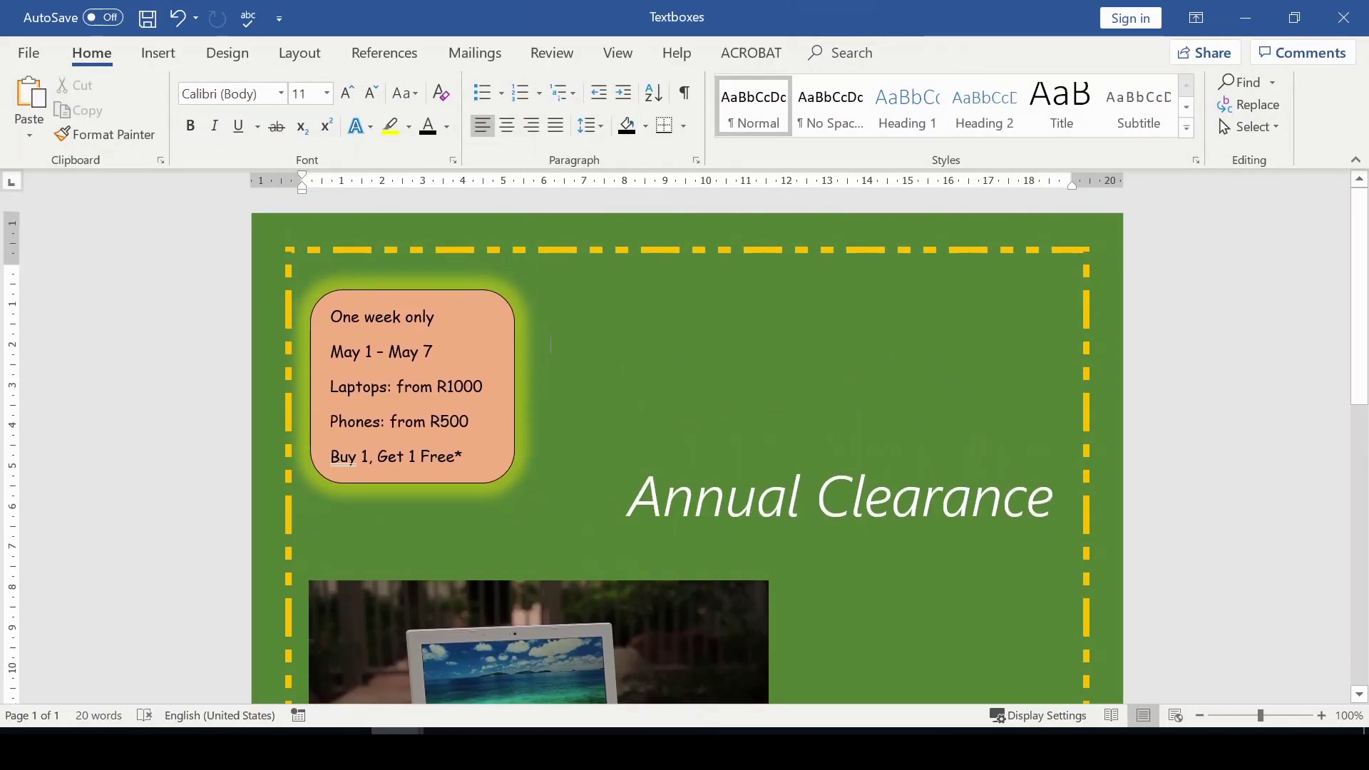
scroll(684, 449, "down", 1)
key("ctrl+z")
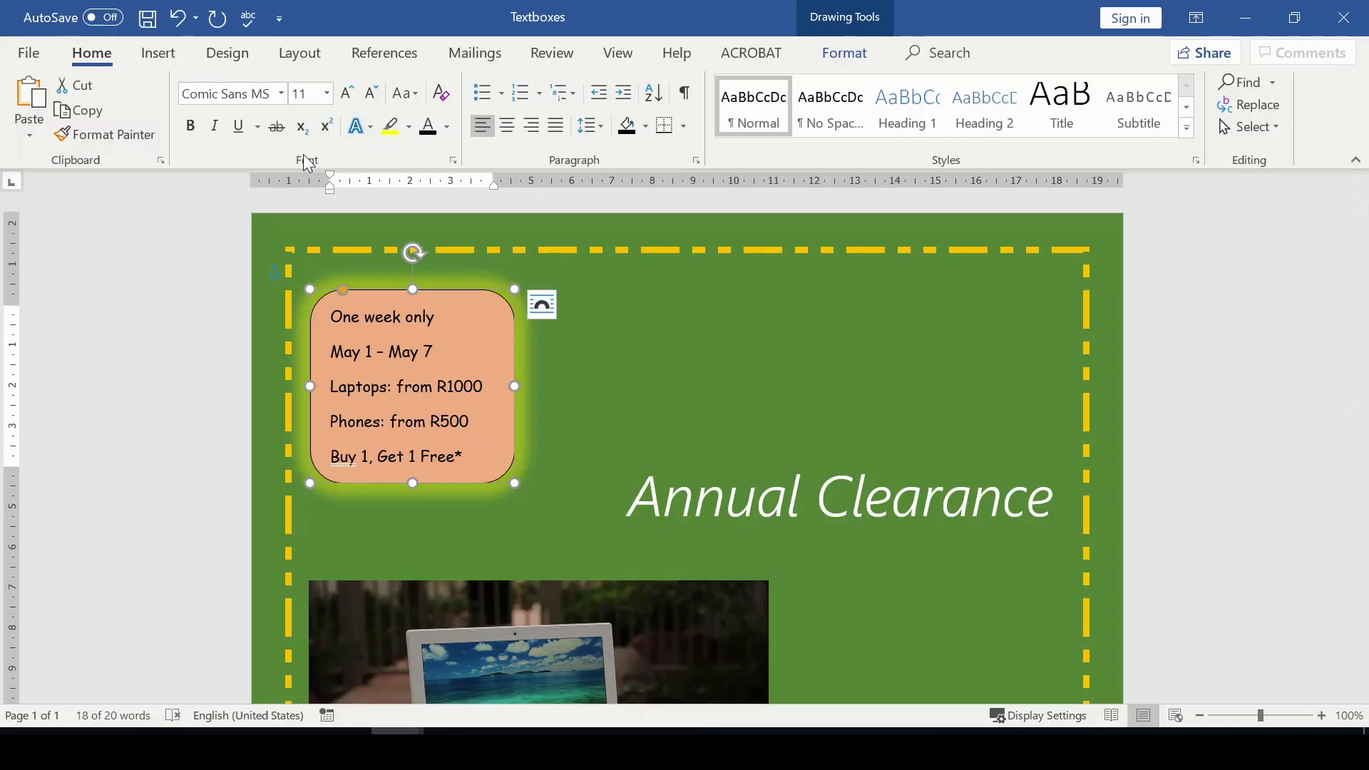
left_click(447, 128)
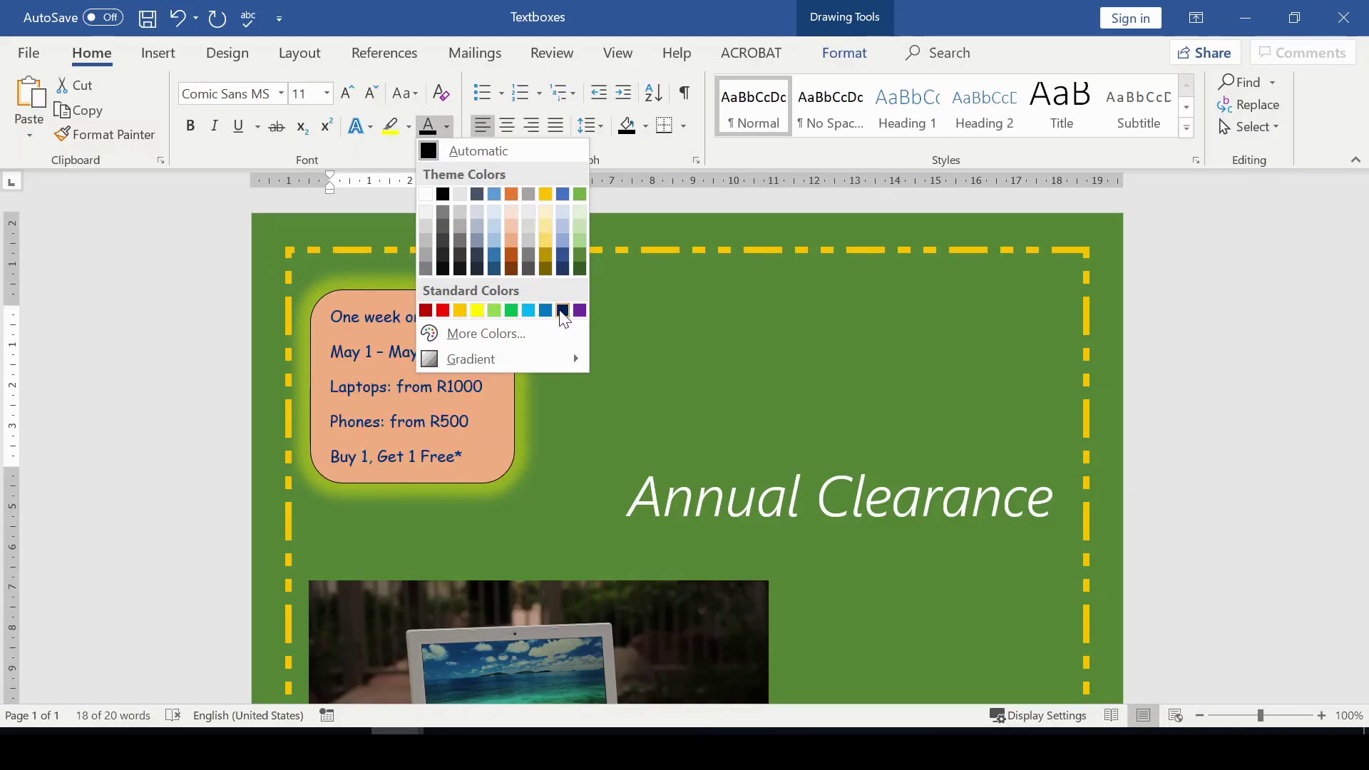
key("Escape")
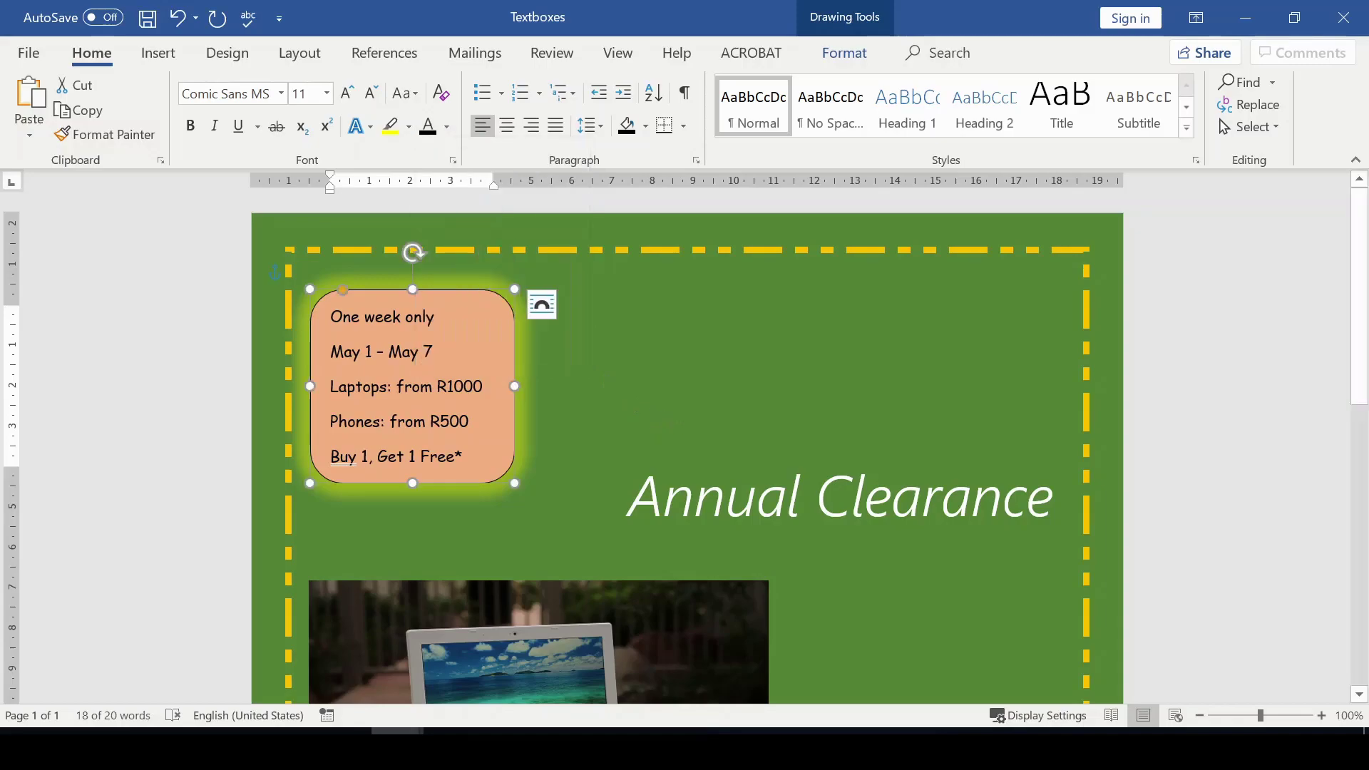
left_click(651, 372)
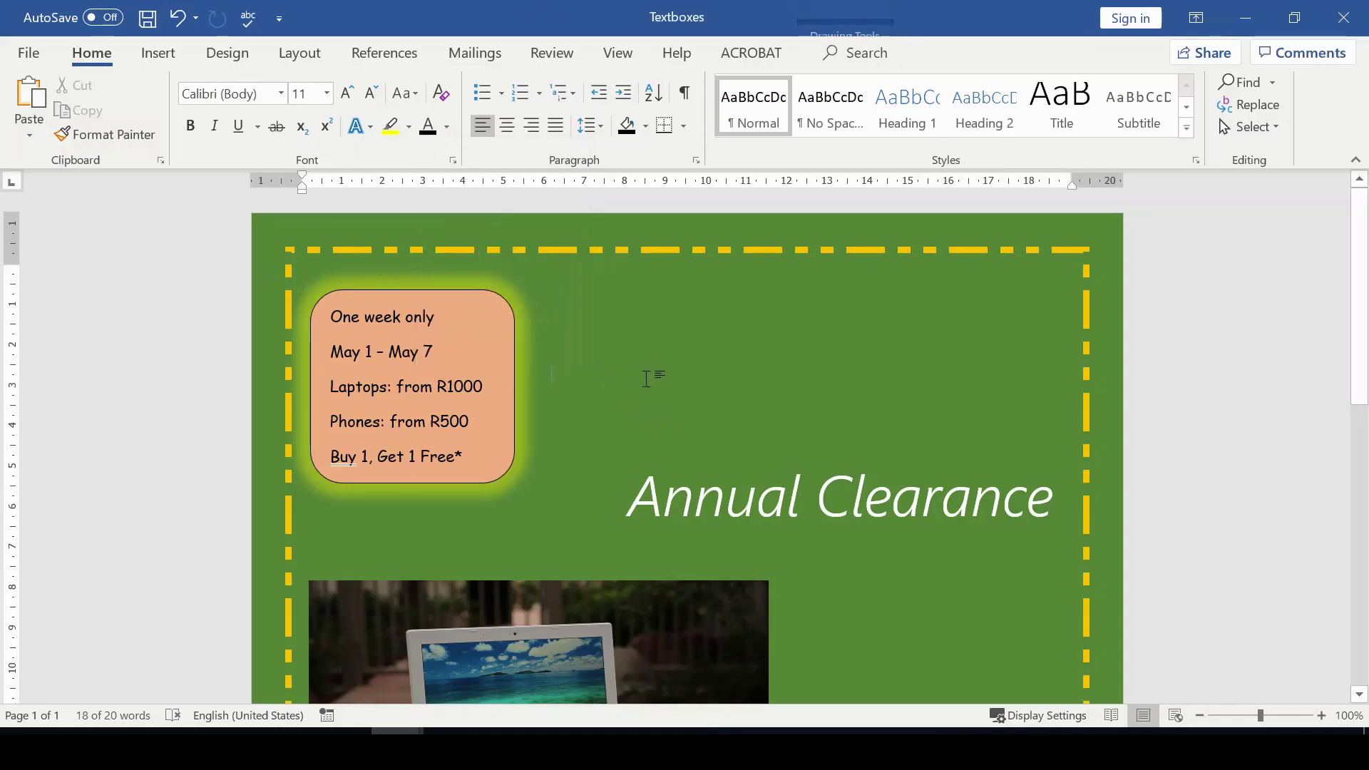
Draw a new text box near the top right of the flyer.
left_click(168, 57)
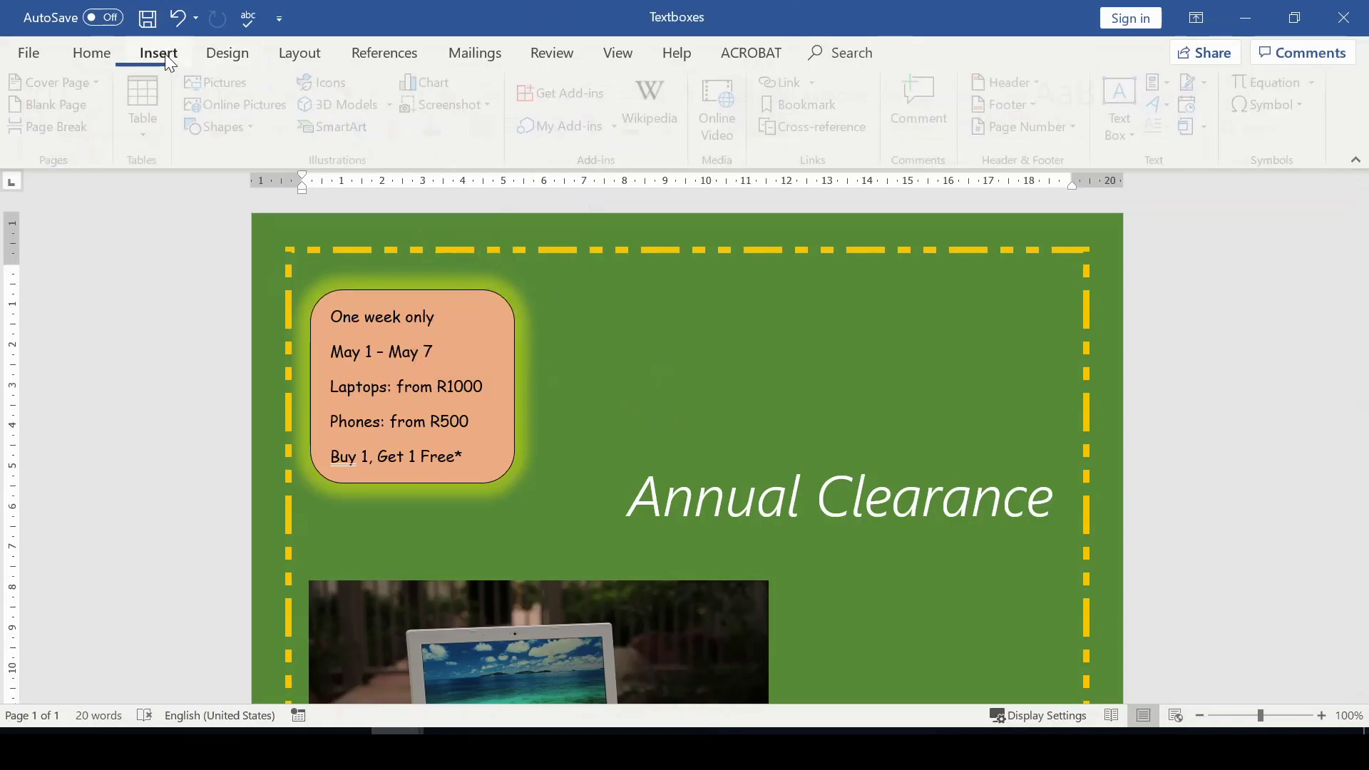
left_click(1137, 137)
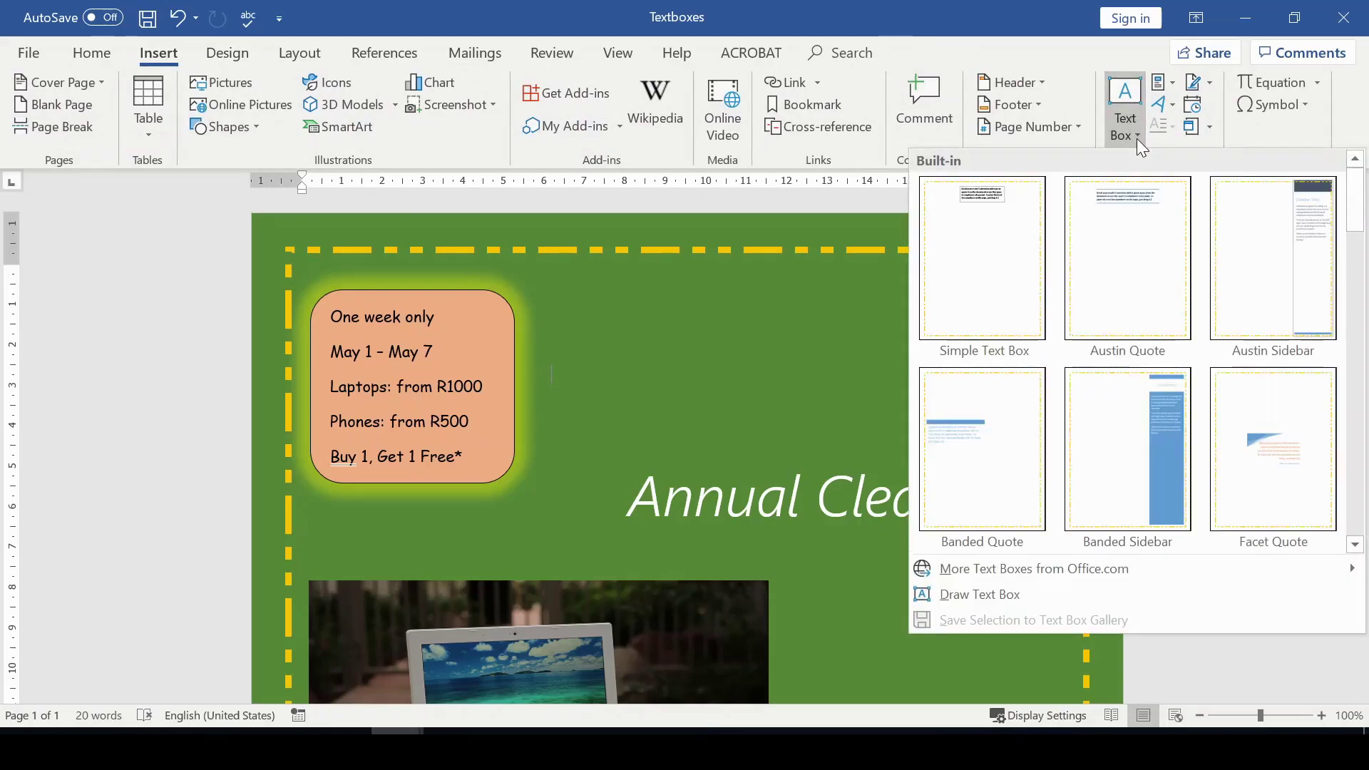
left_click(1013, 601)
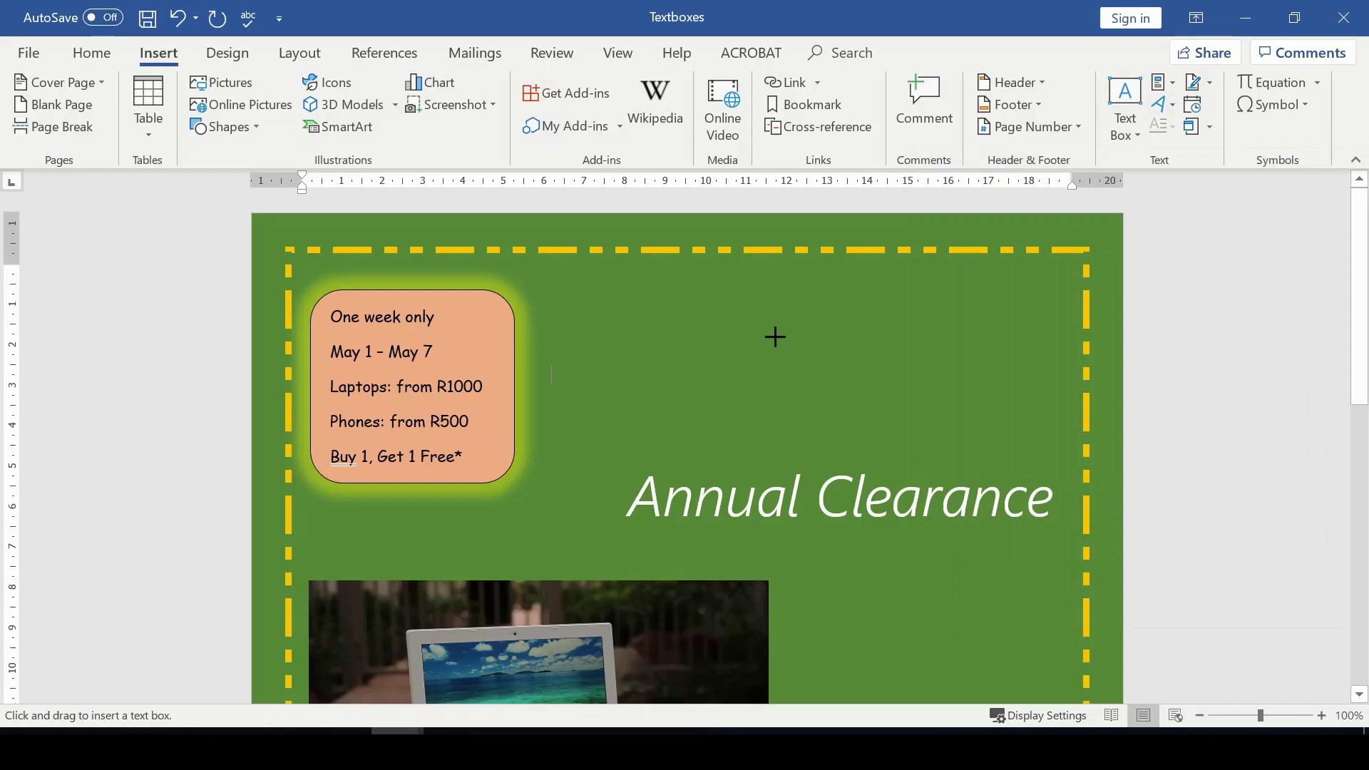
left_click_drag(680, 273, 1052, 347)
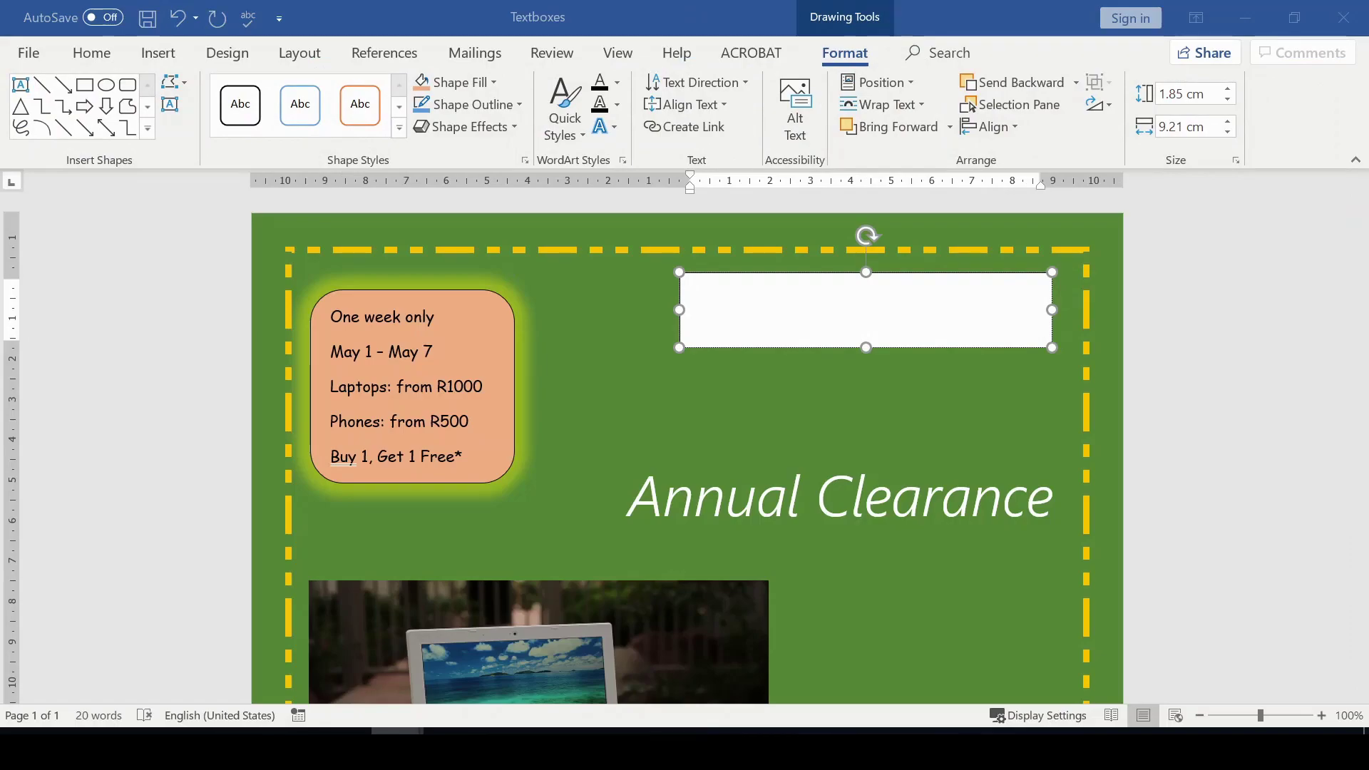
Paste the store's name, address and phone as plain text and resize the box to 2.52 × 5.87 cm.
left_click(718, 314)
right_click(695, 290)
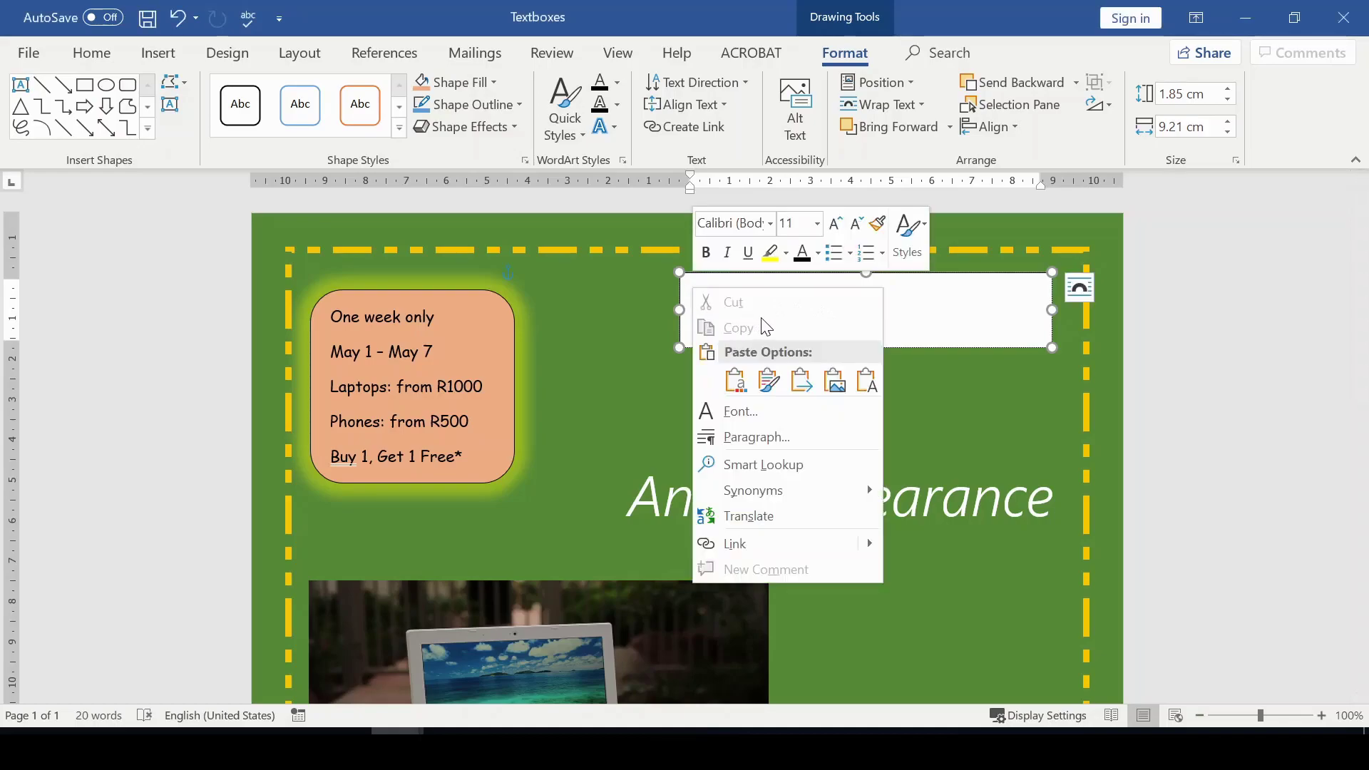
left_click(866, 382)
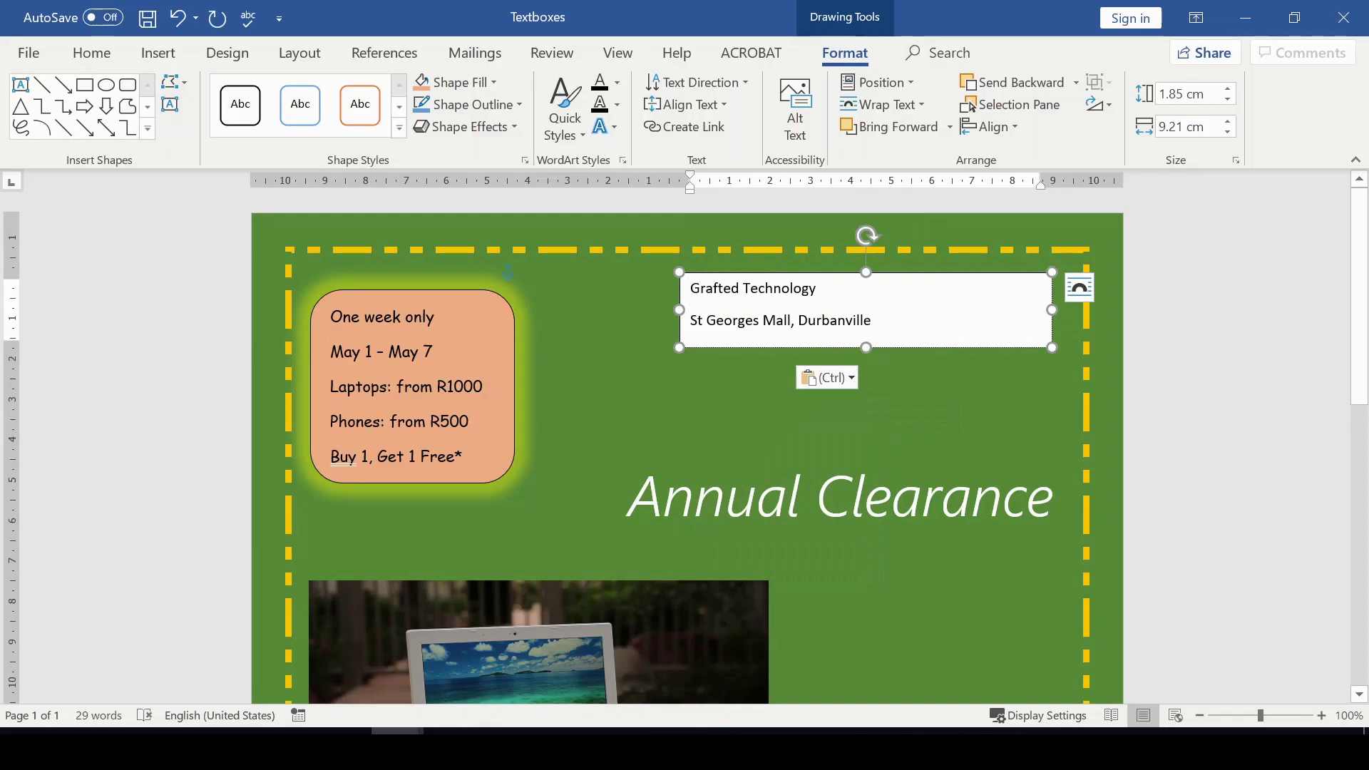
left_click_drag(868, 348, 861, 374)
left_click_drag(1051, 323, 917, 323)
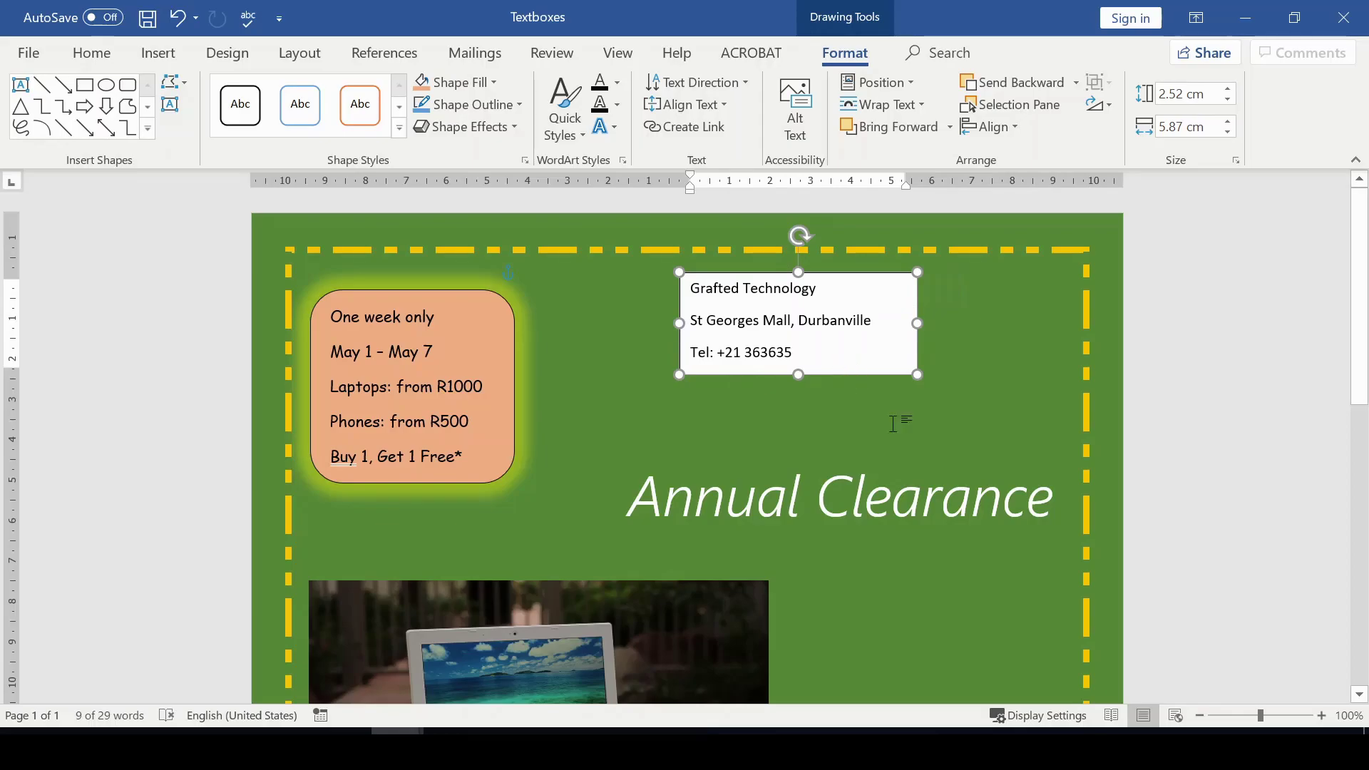
left_click(893, 423)
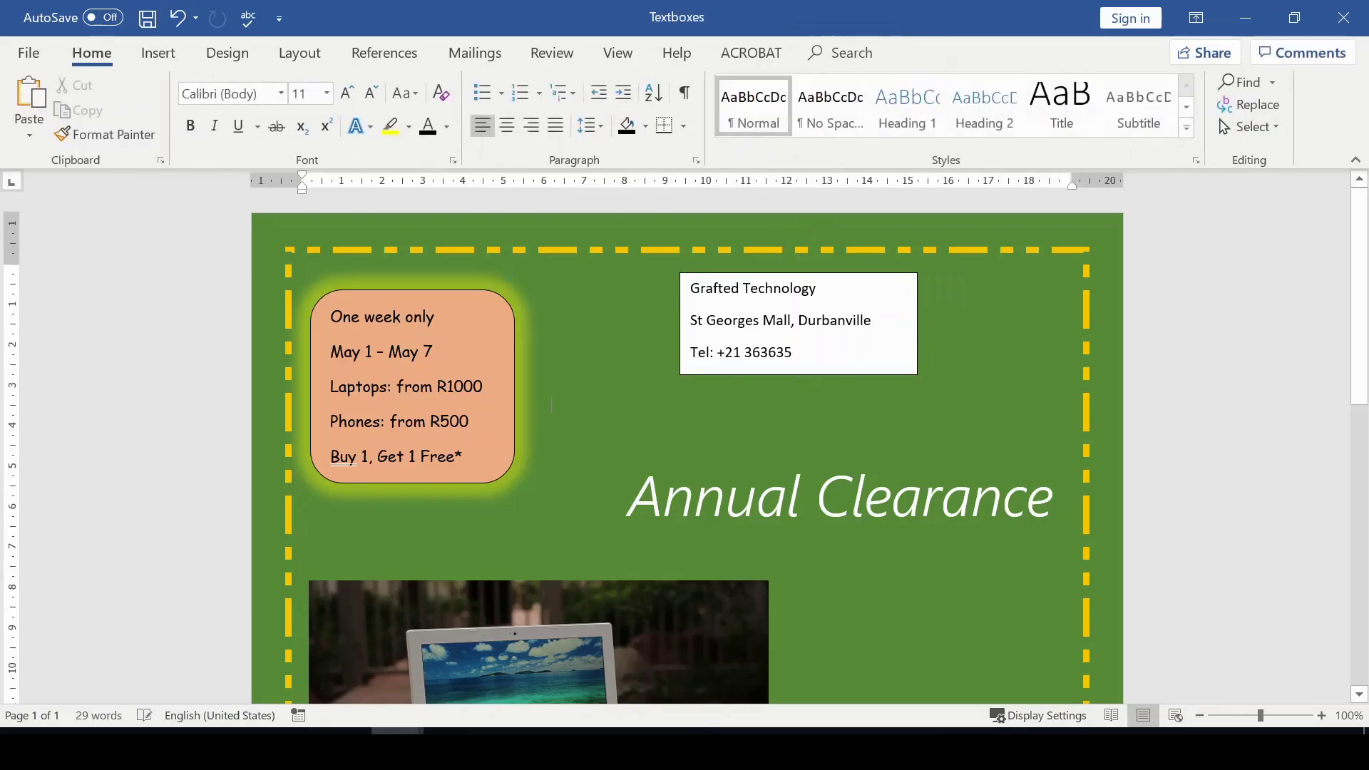
Select the white company-details oval and bring up its Change Shape callout options.
left_click(846, 373)
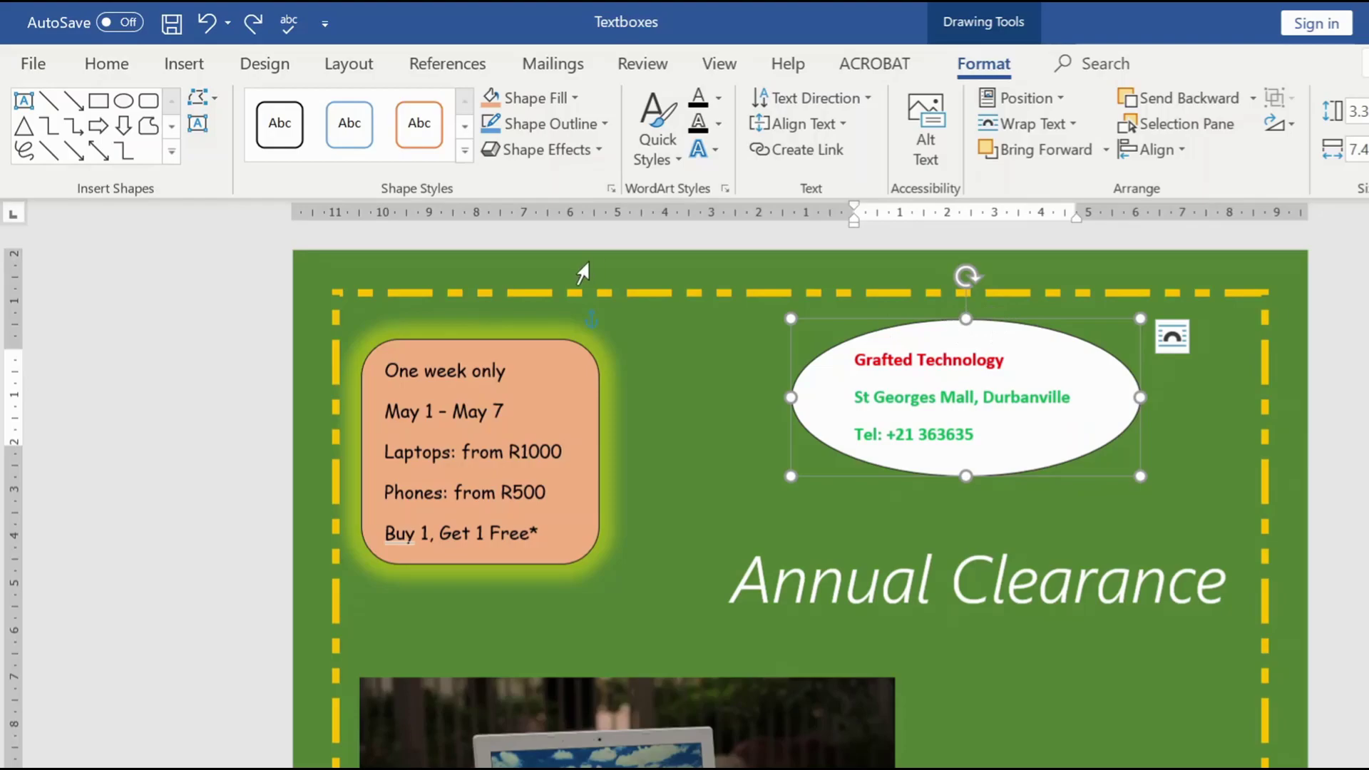
left_click(201, 97)
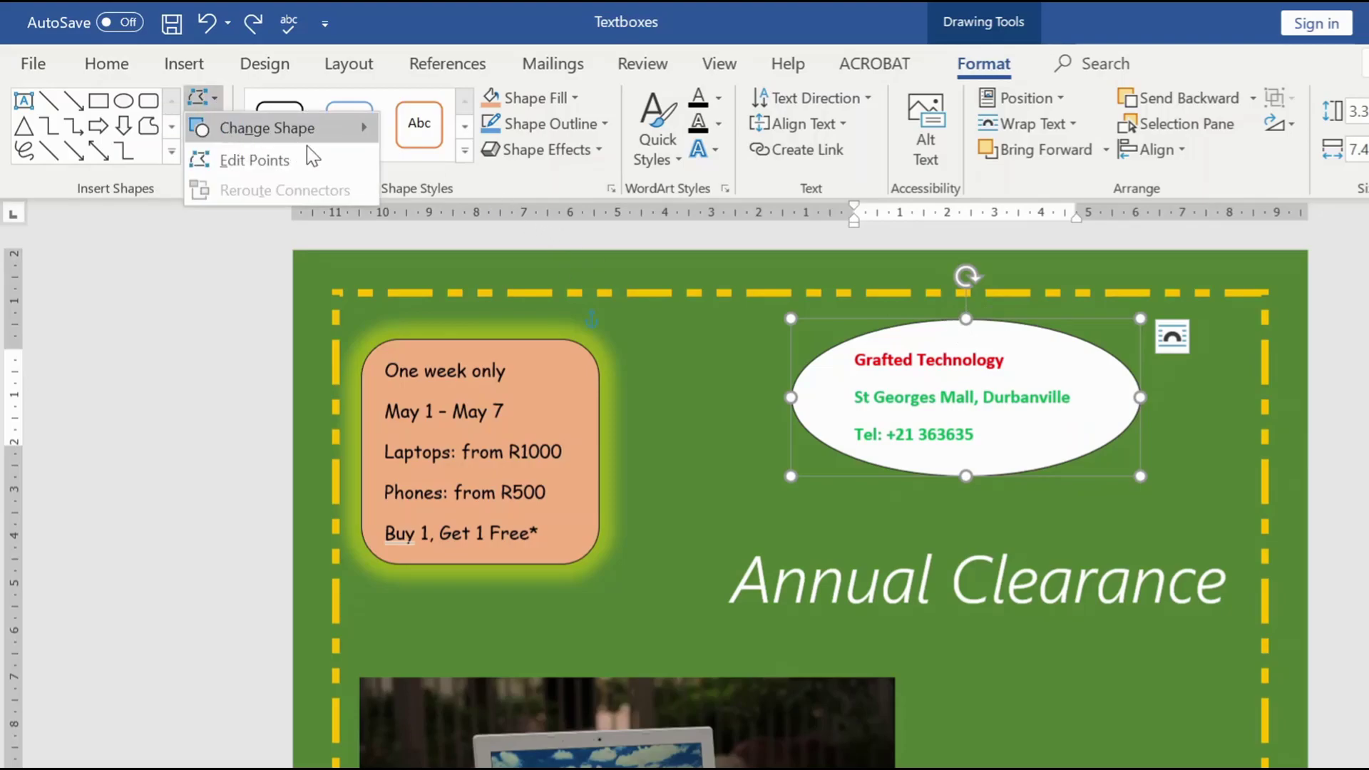
mouse_move(356, 136)
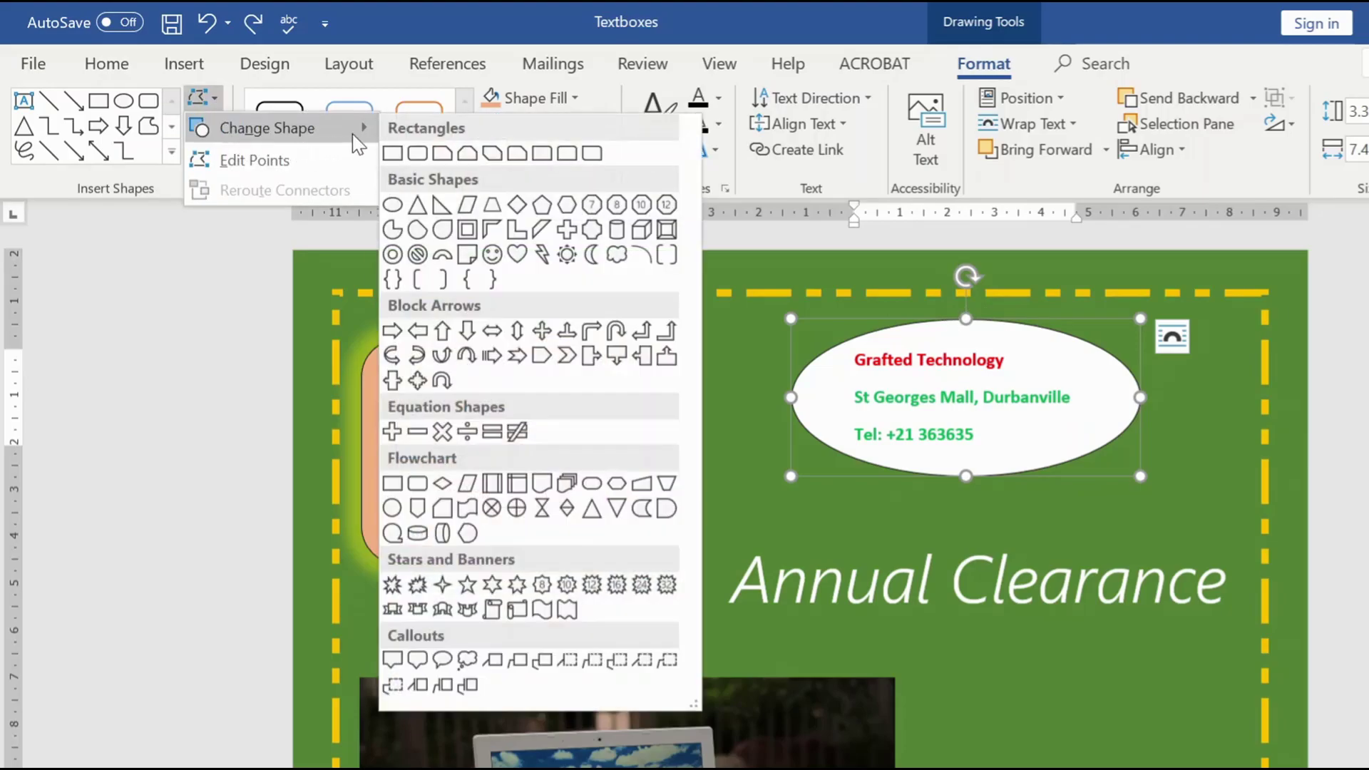
Change the oval into a rounded-rectangle speech bubble, then make it narrower and shorter.
left_click(417, 660)
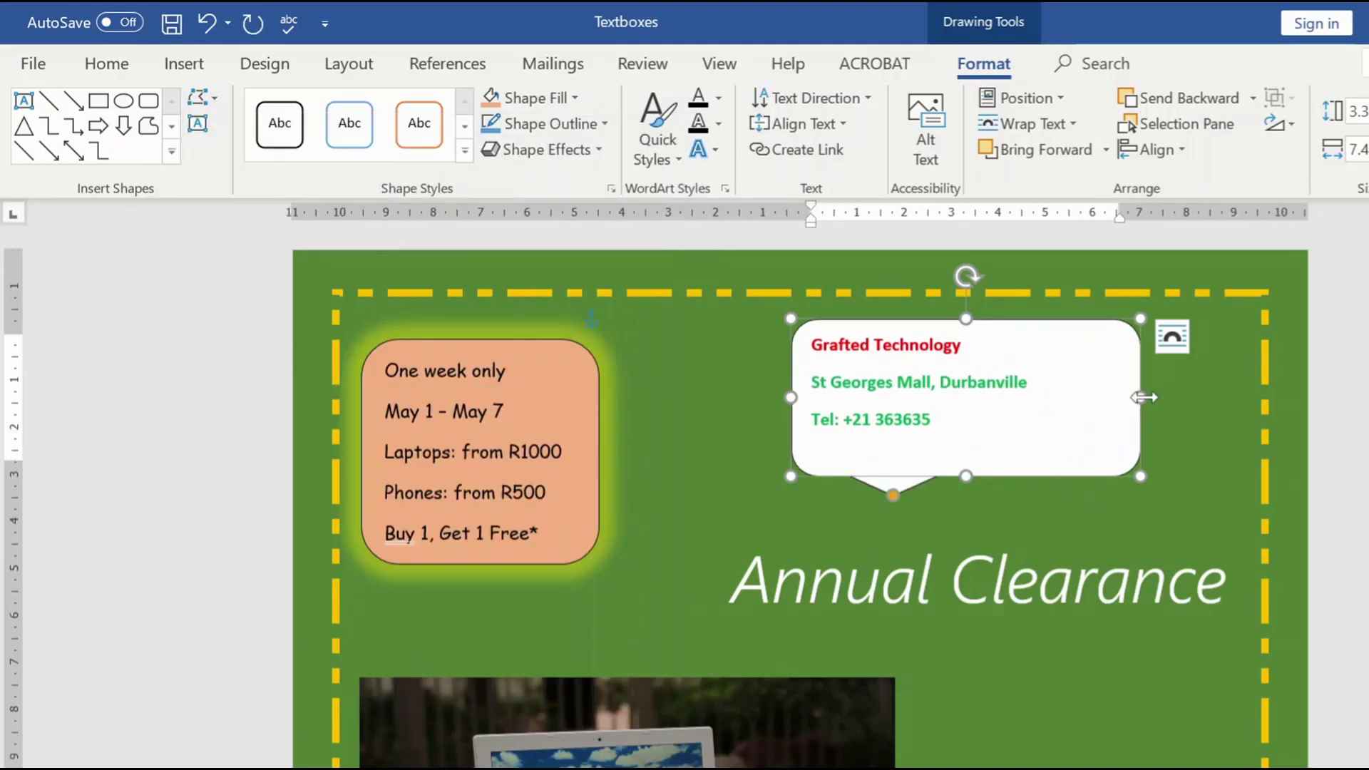
left_click_drag(1143, 397, 1055, 389)
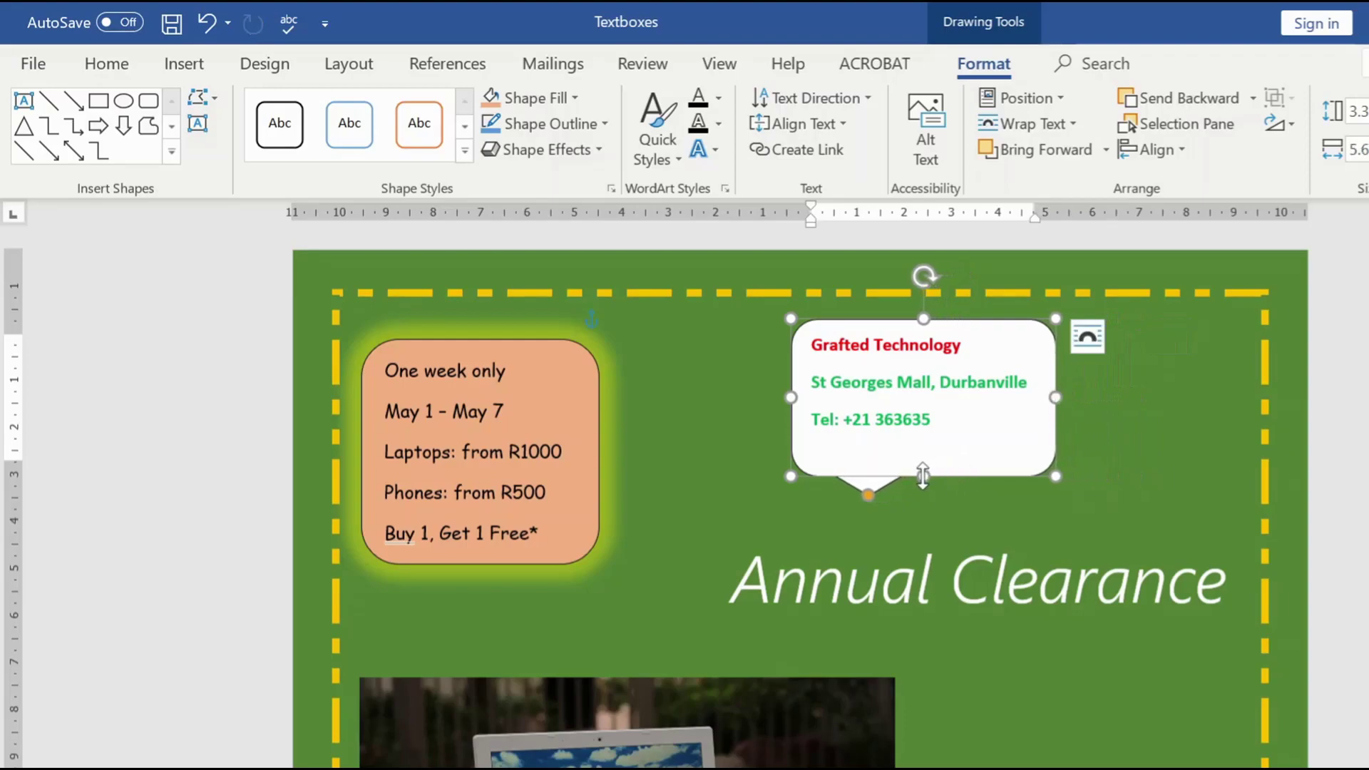
left_click_drag(923, 475, 883, 567)
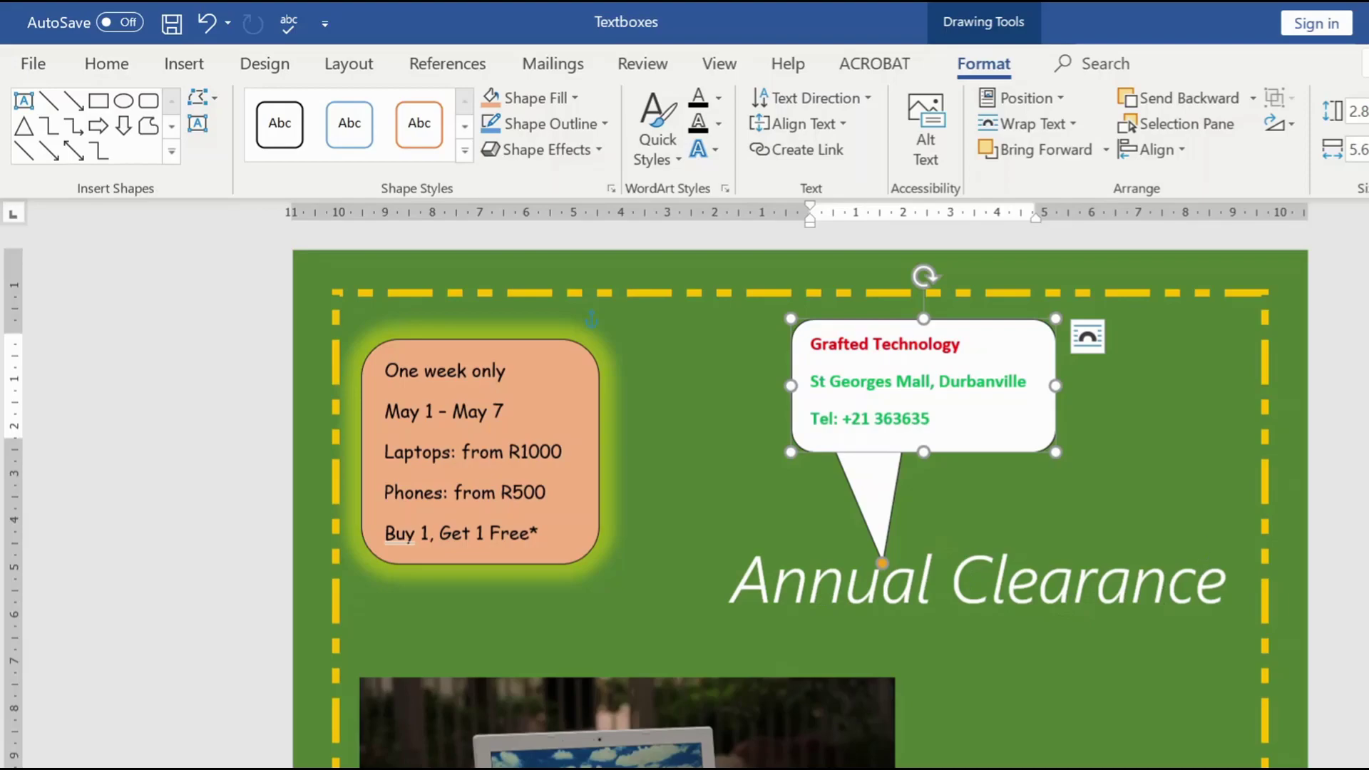
key("Escape")
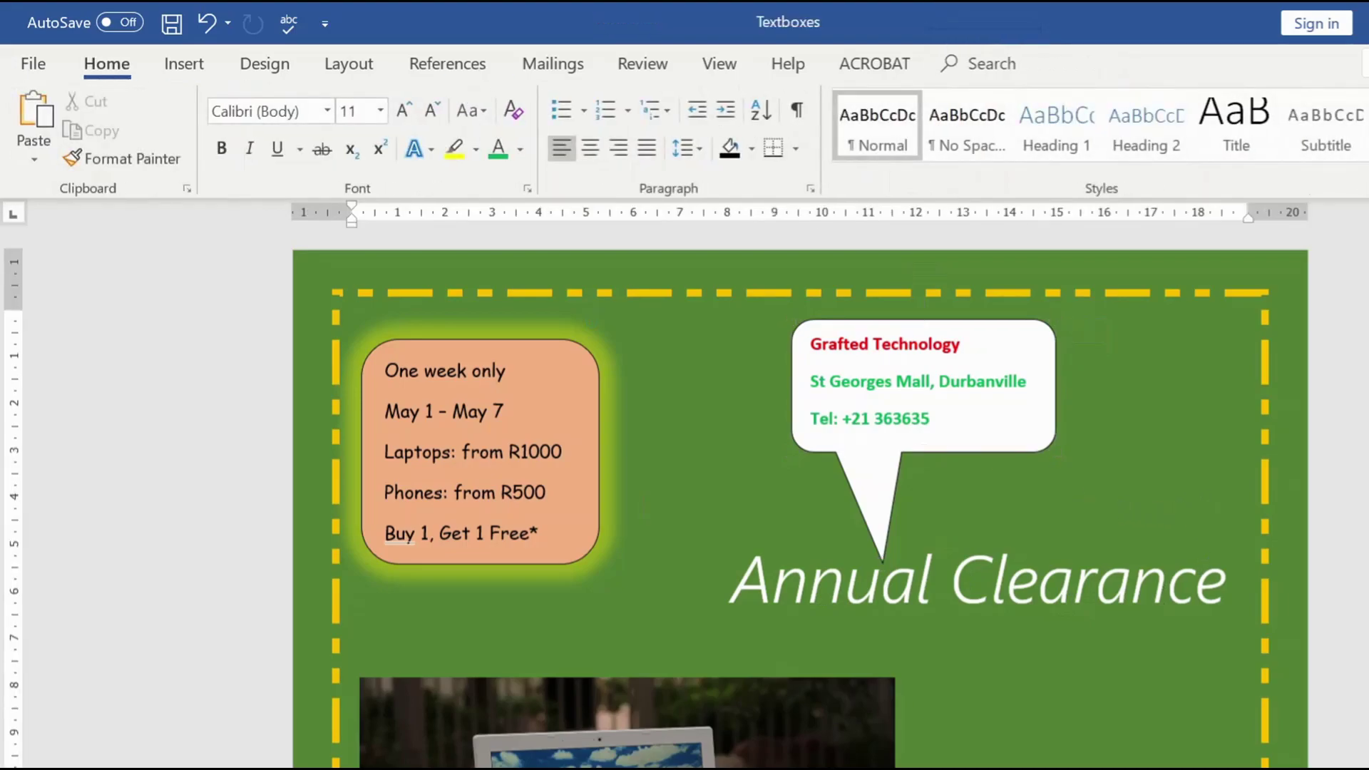
Enlarge the 'Grafted Technology' heading from 11 to 14 pt with Grow Font.
key("shift+Home")
key("Escape")
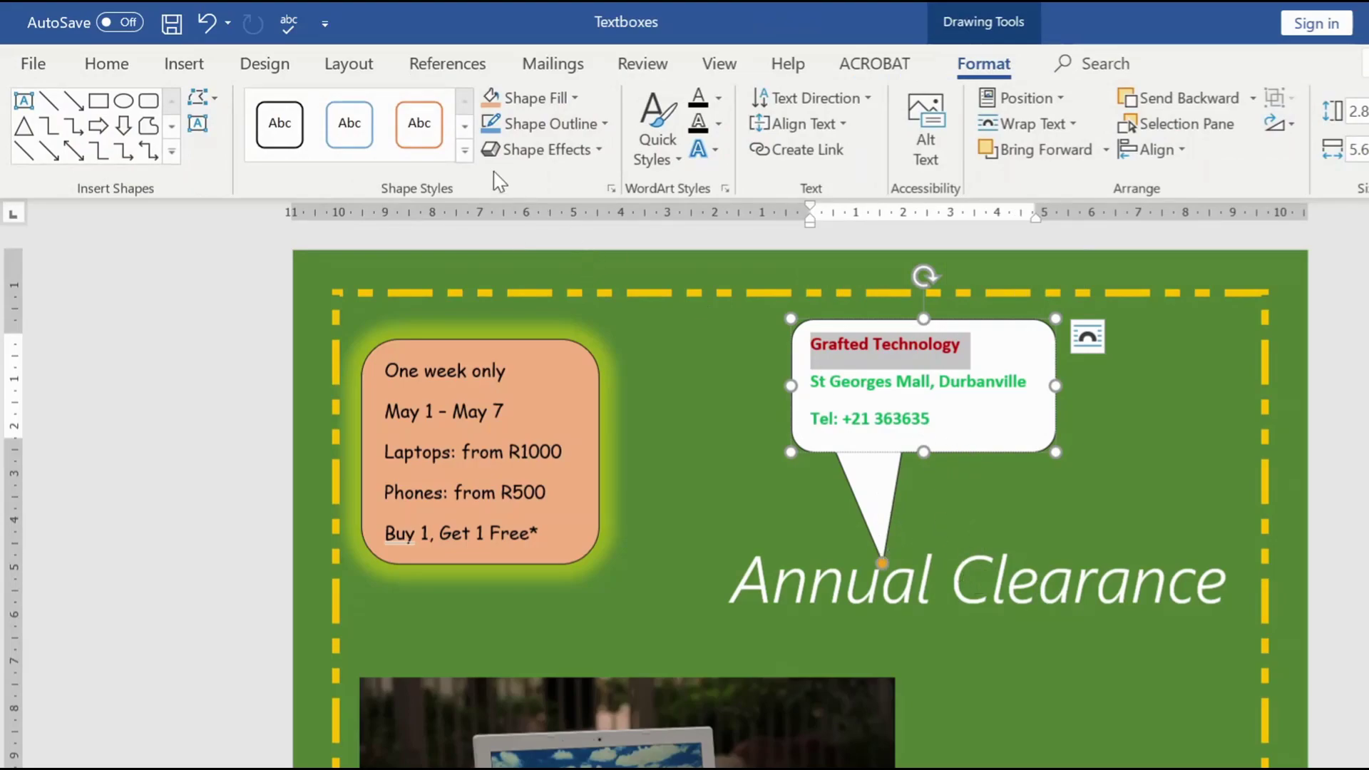
left_click(124, 71)
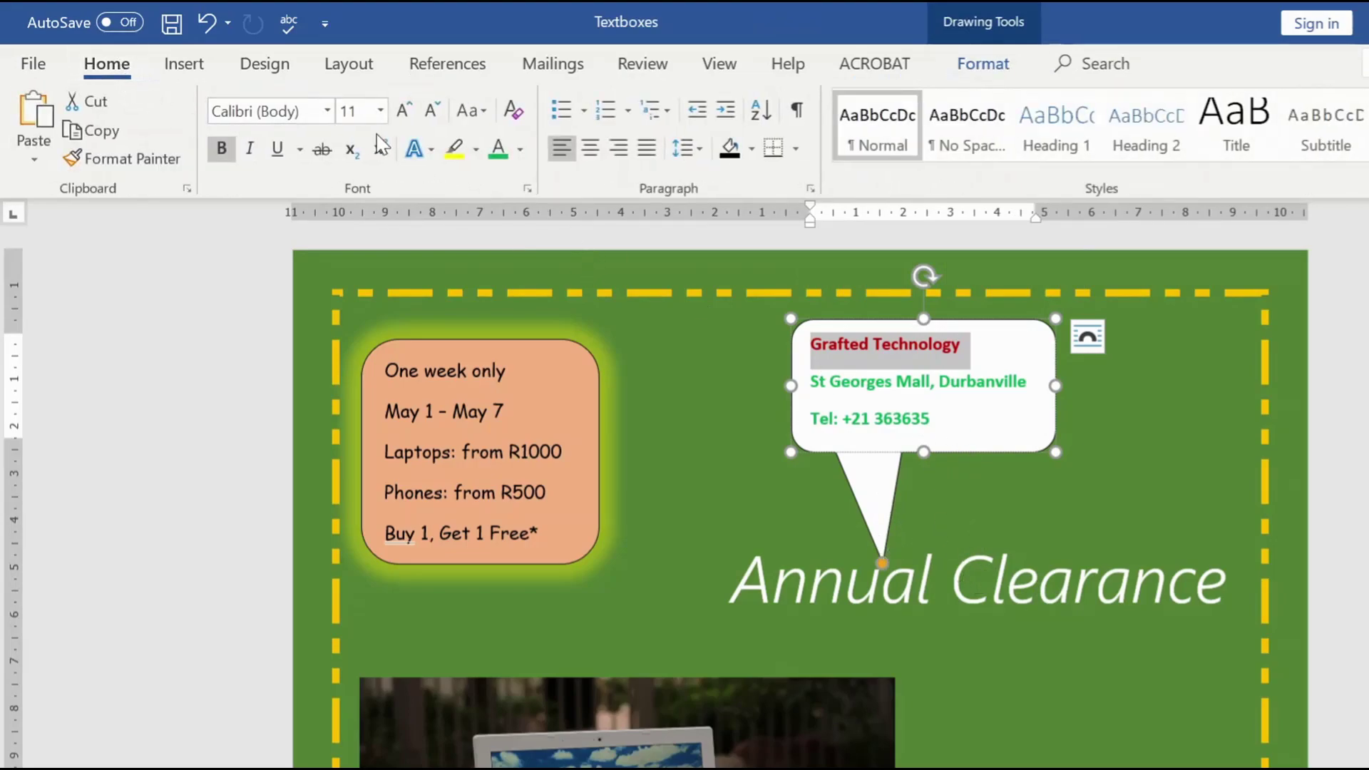
left_click(404, 112)
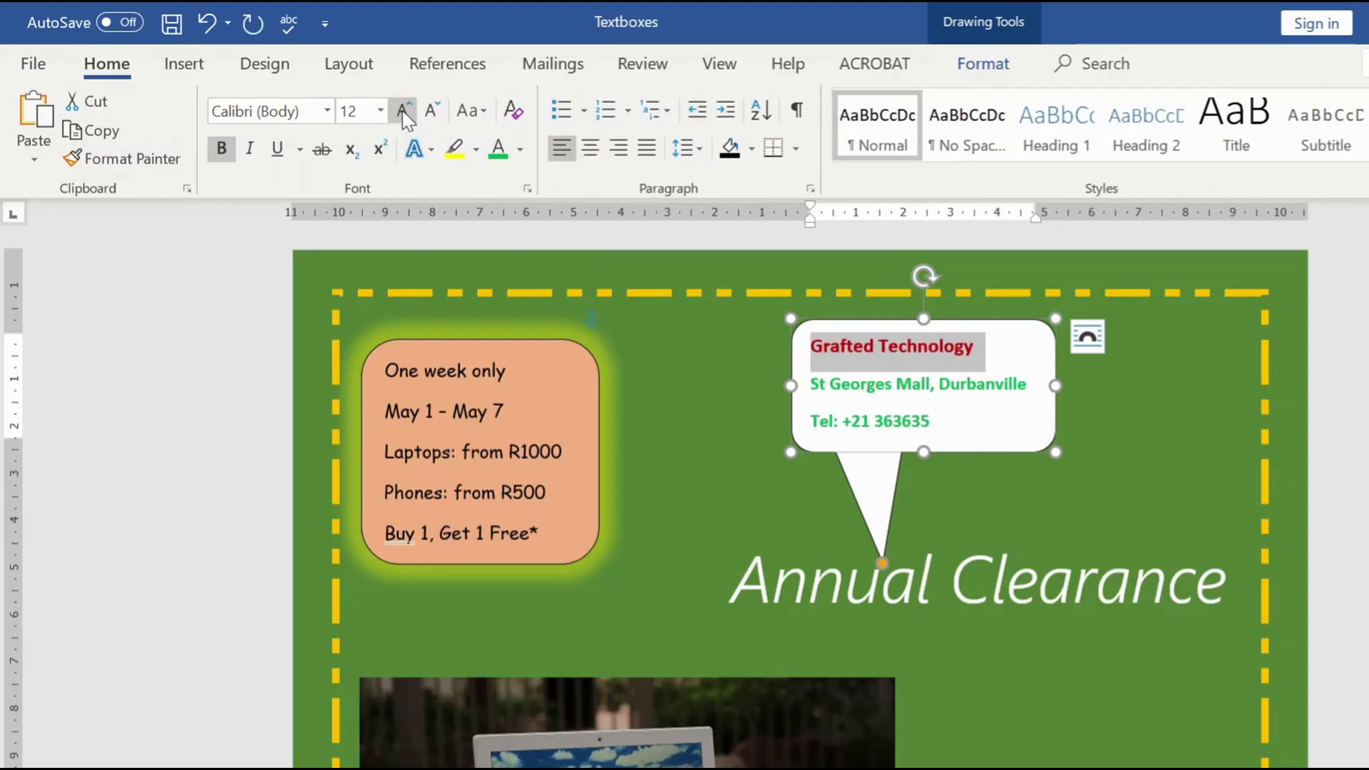
left_click(403, 112)
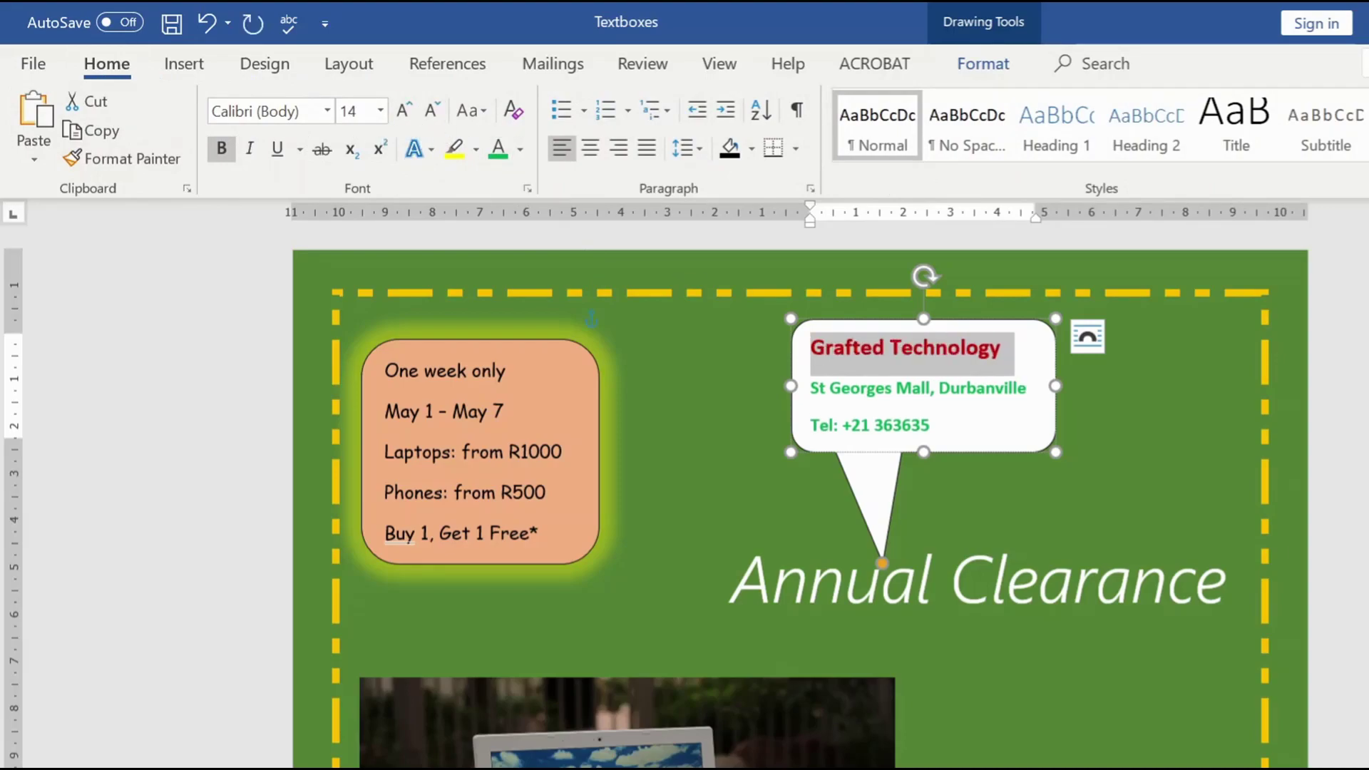
Check the enlarged heading, then reselect the callout for shape formatting.
left_click(1148, 446)
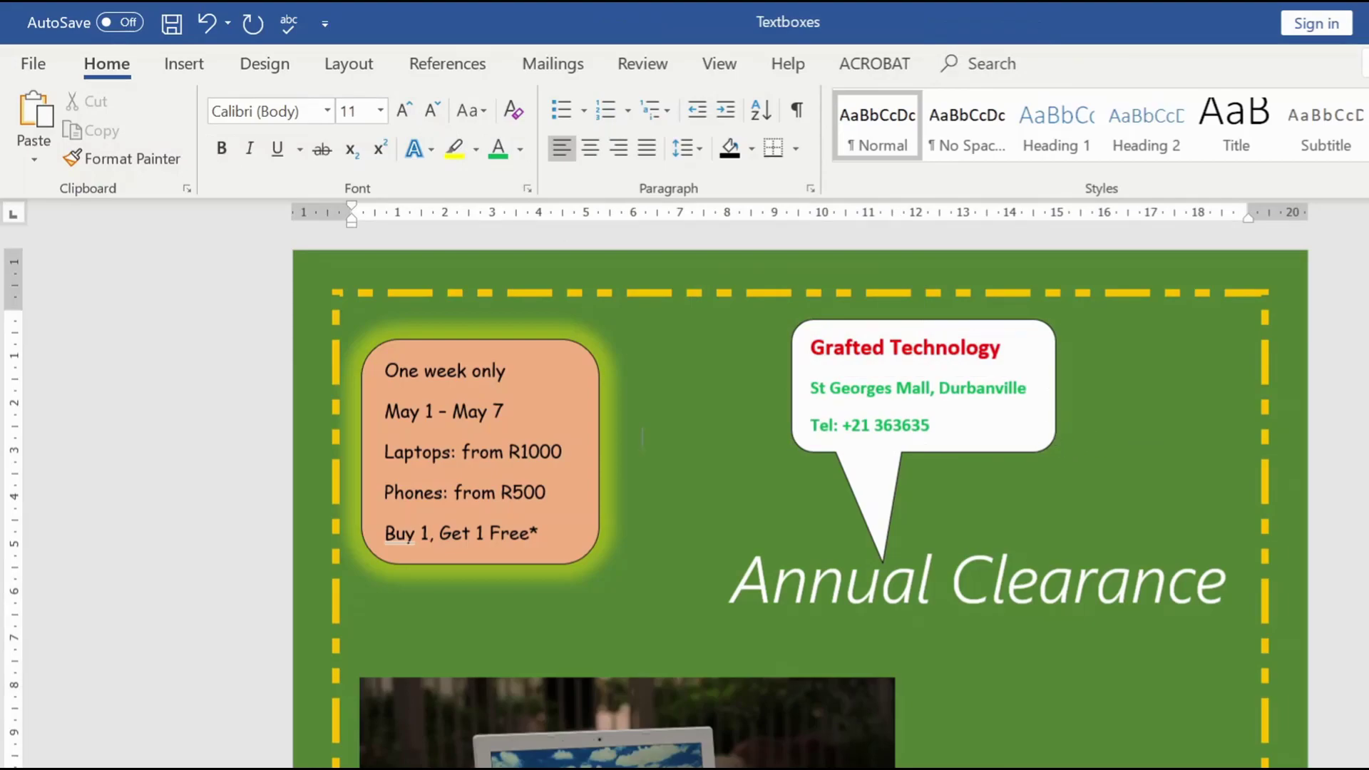
left_click(1049, 407)
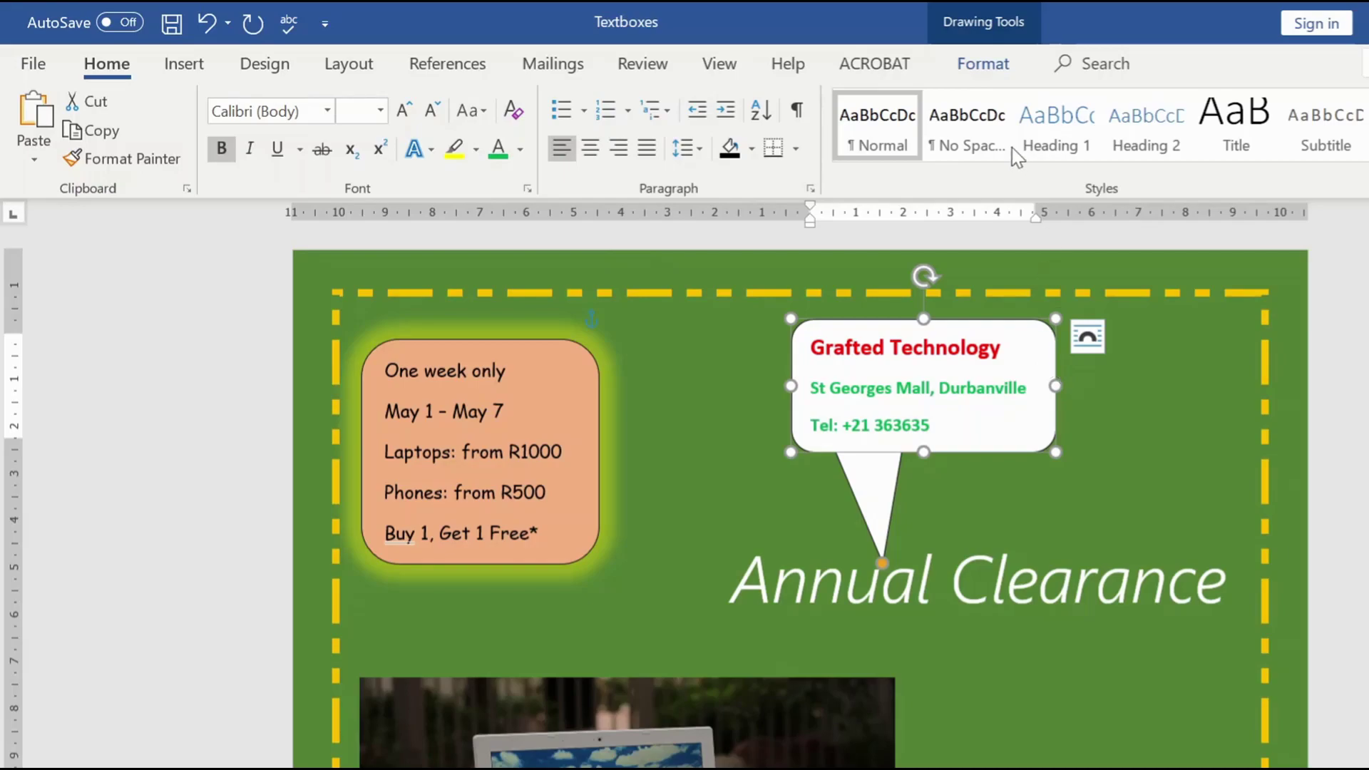
left_click(984, 66)
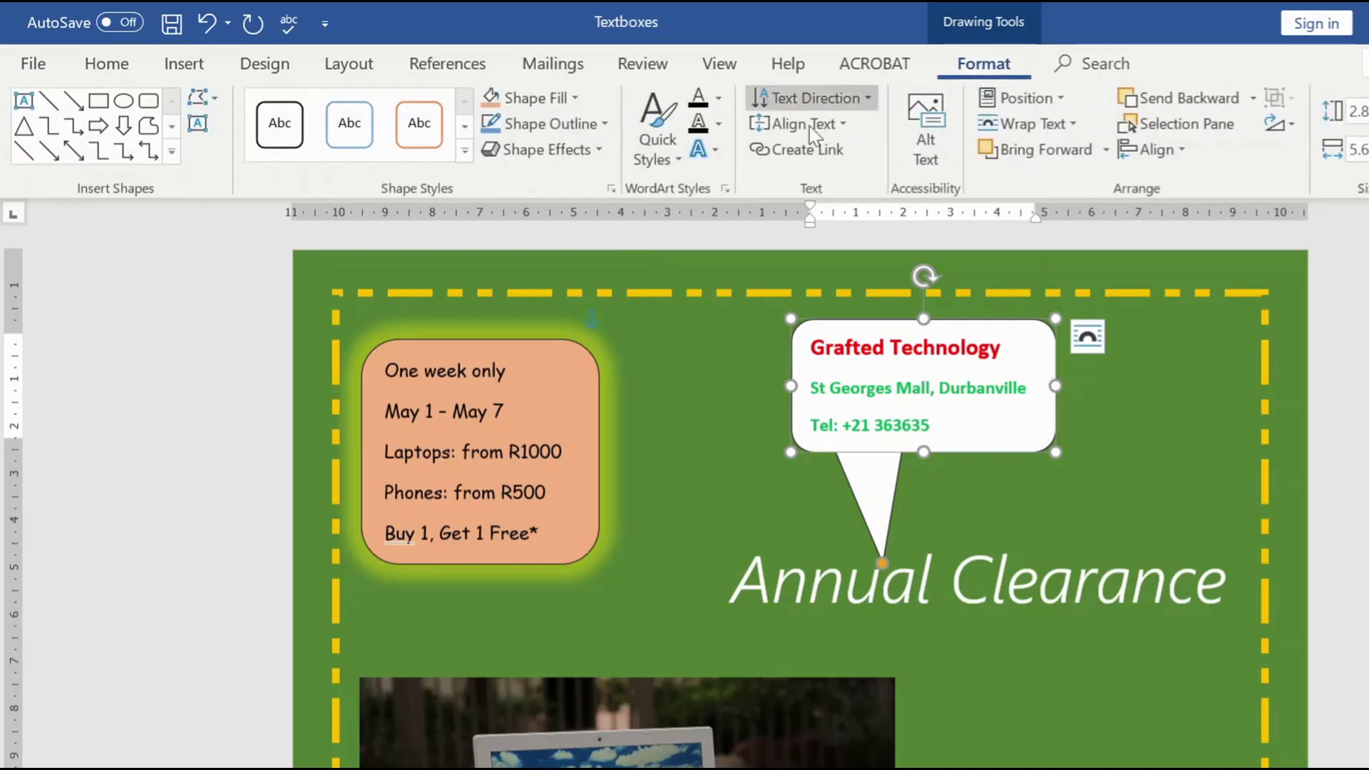
Fill the callout with Green, Accent 6, Lighter 80% and apply a raised Preset shape effect.
left_click(575, 99)
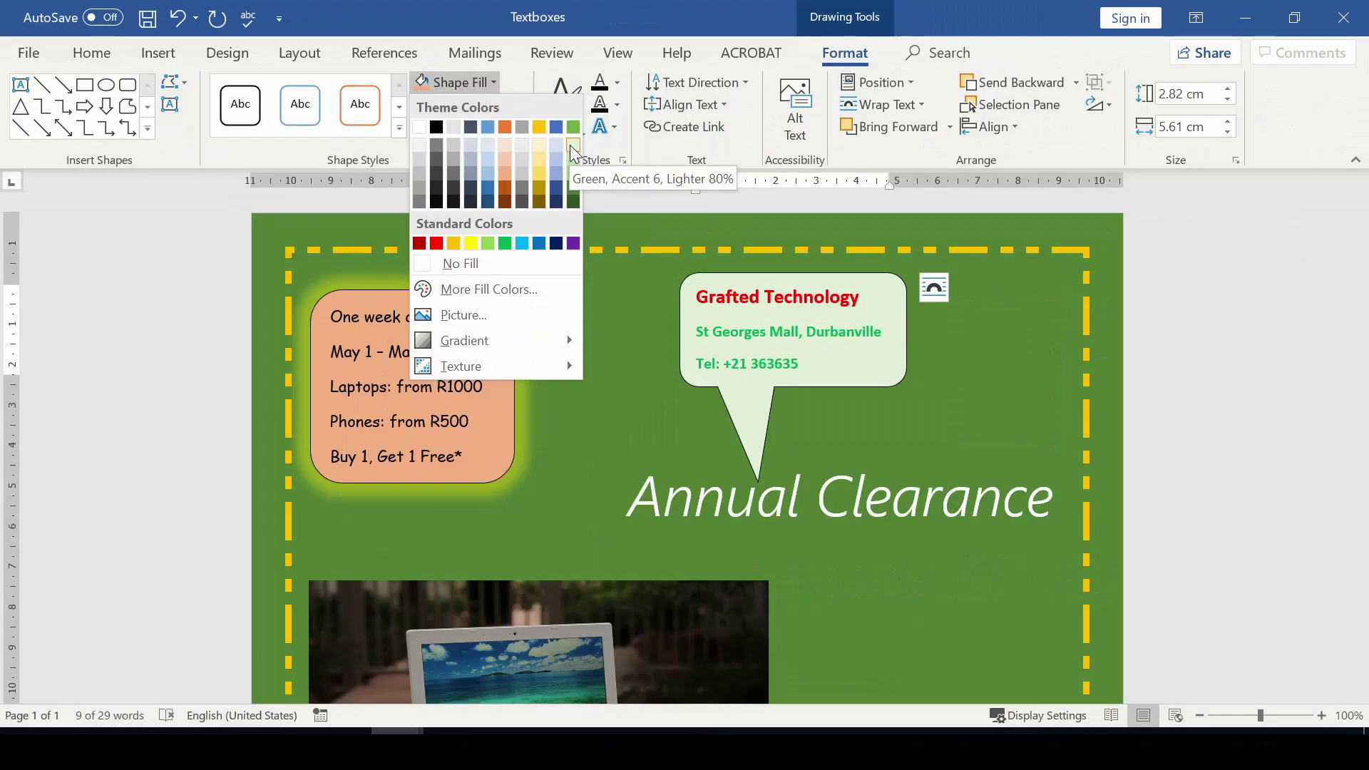
left_click(574, 146)
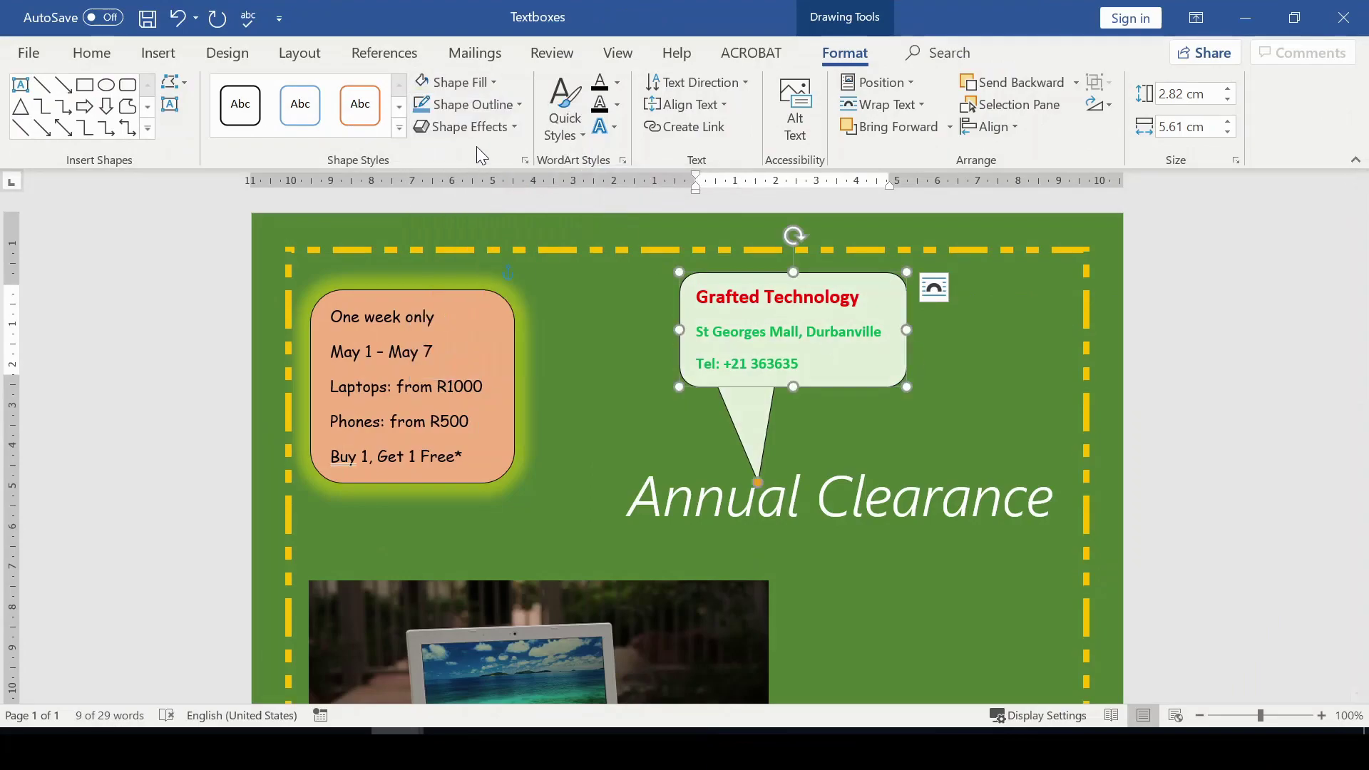
left_click(512, 127)
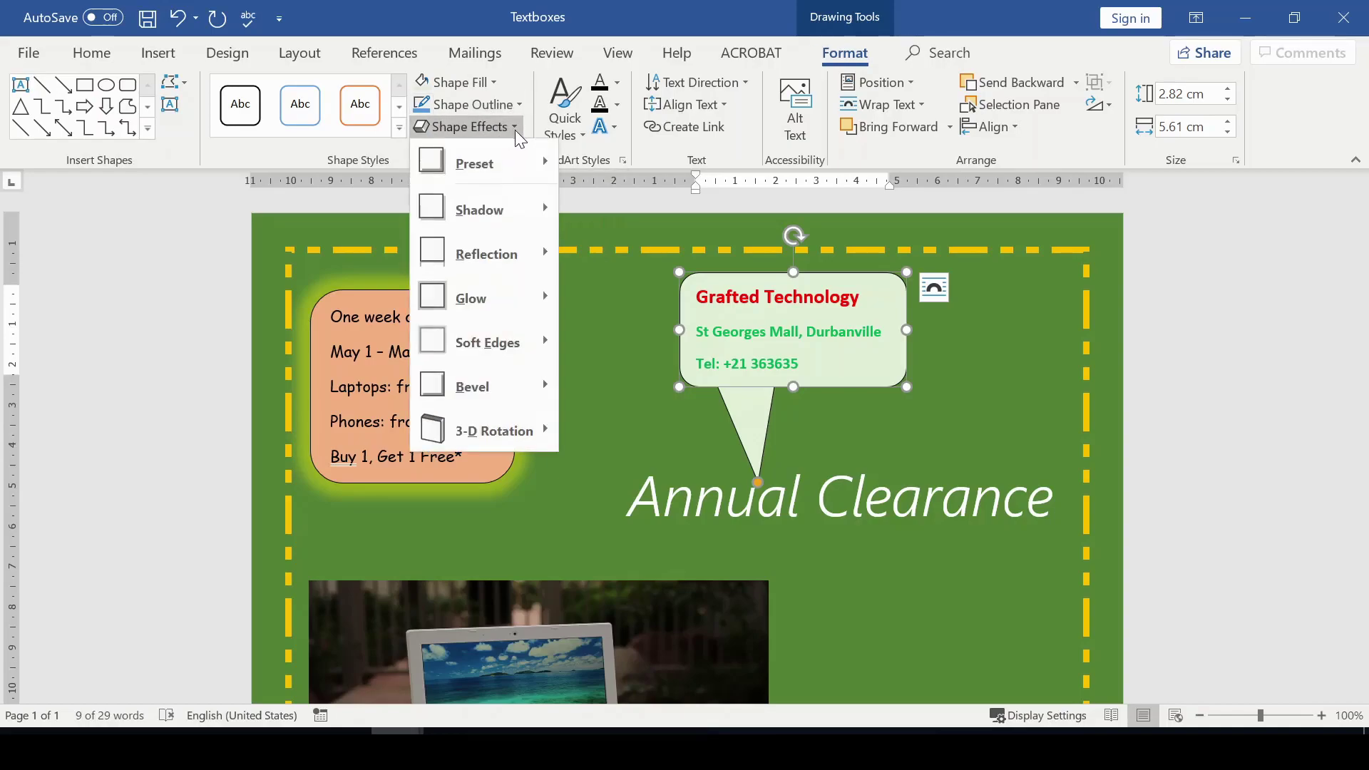
mouse_move(505, 358)
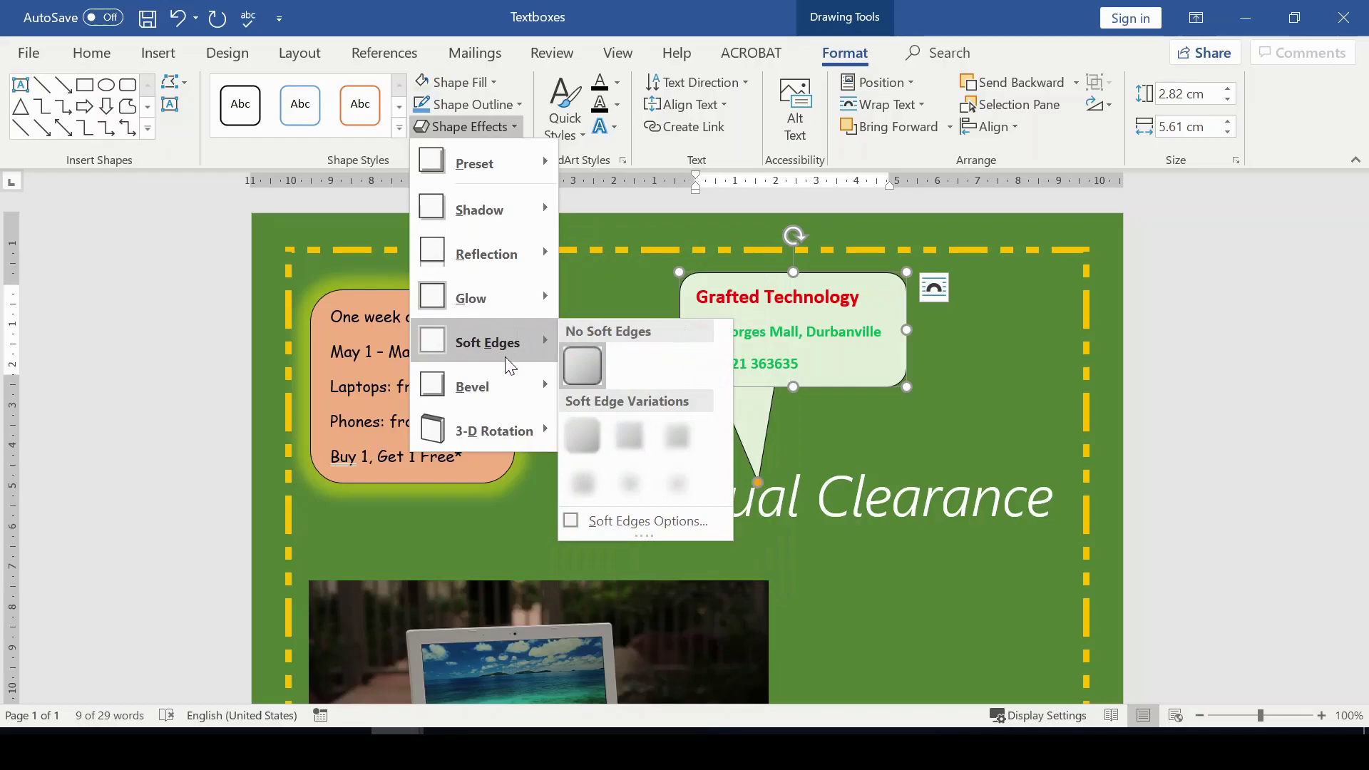
mouse_move(497, 385)
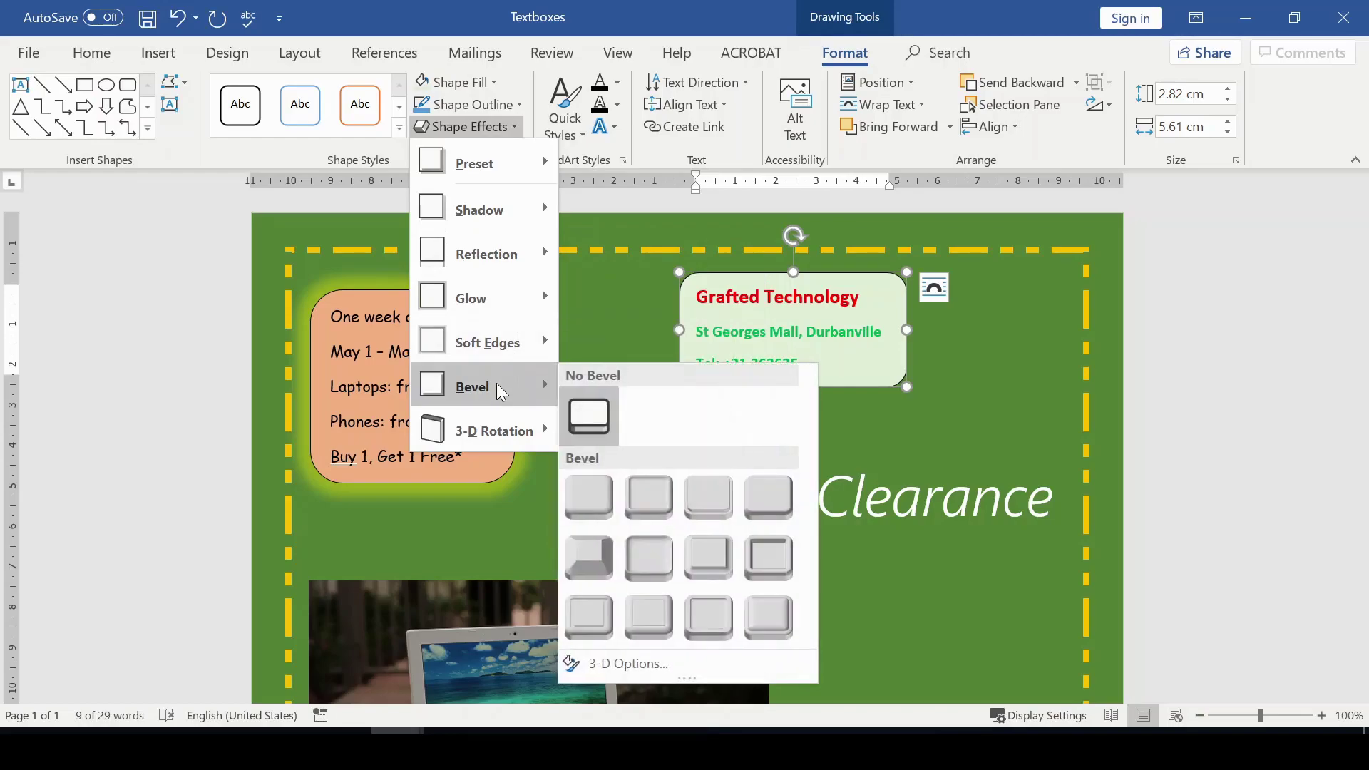
mouse_move(511, 298)
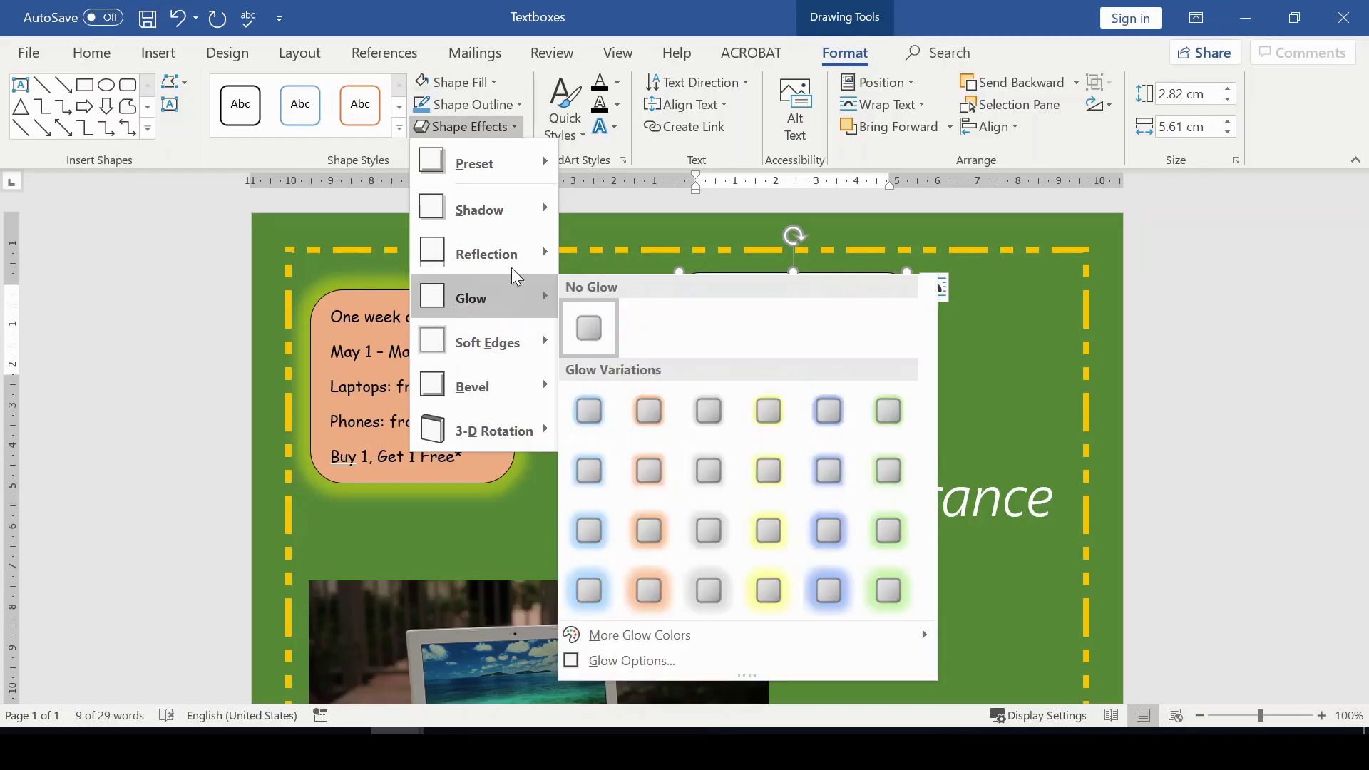
mouse_move(513, 212)
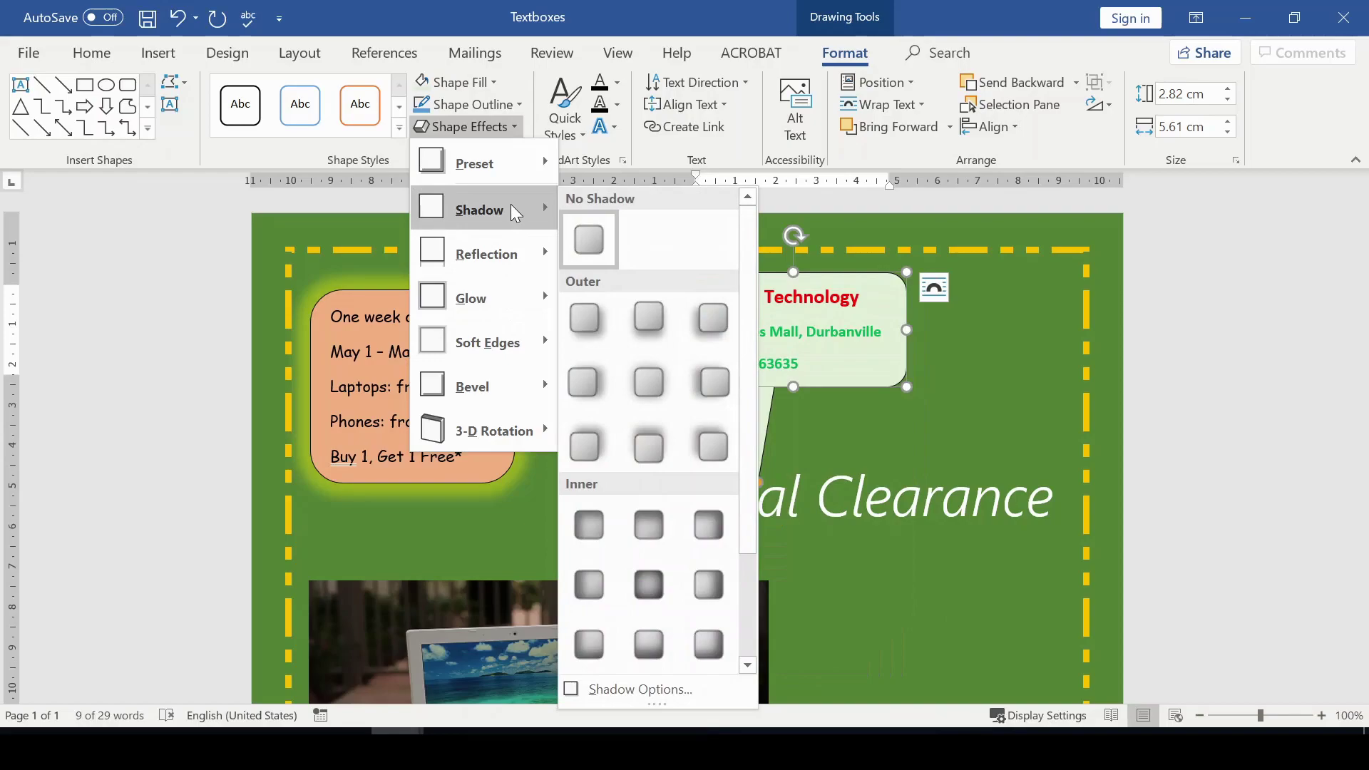
mouse_move(525, 174)
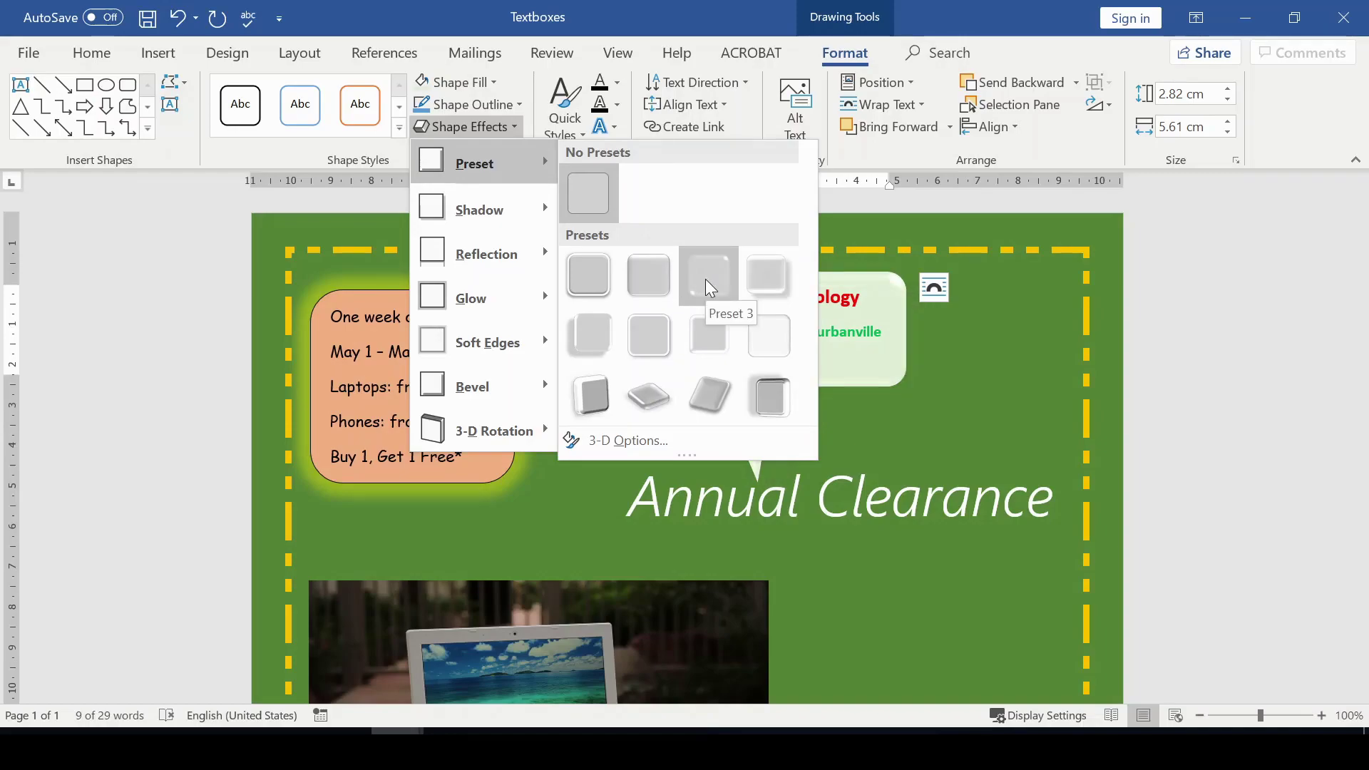
left_click(657, 276)
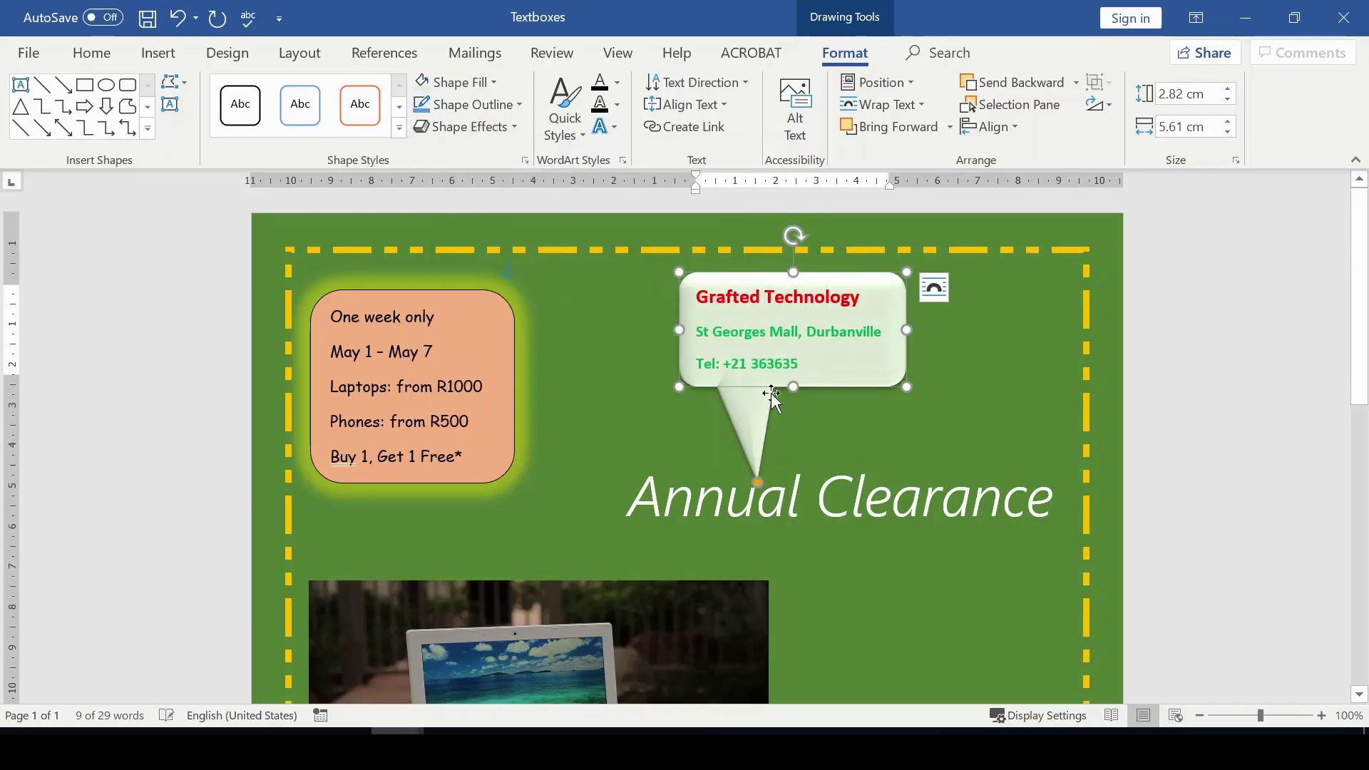
Set the callout's text wrapping to Tight.
left_click(987, 425)
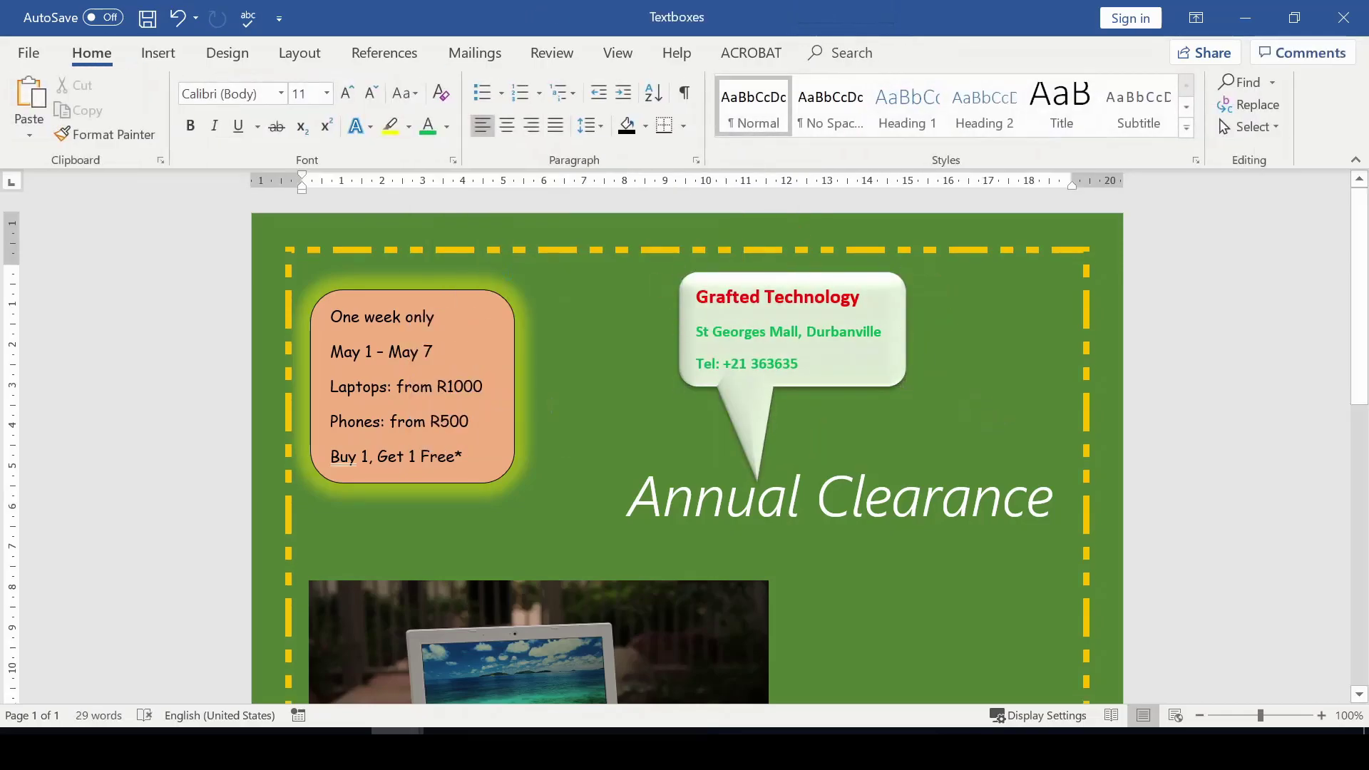
left_click(877, 285)
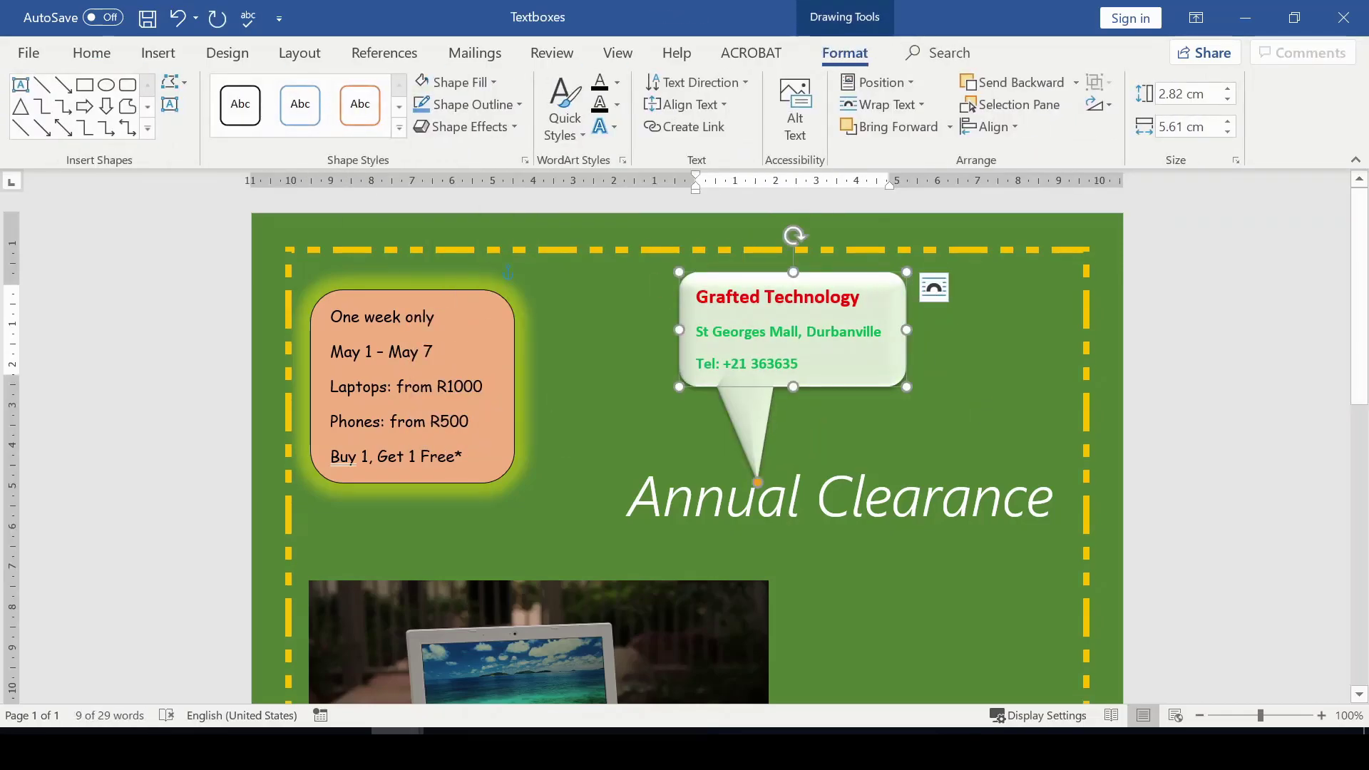
left_click(933, 291)
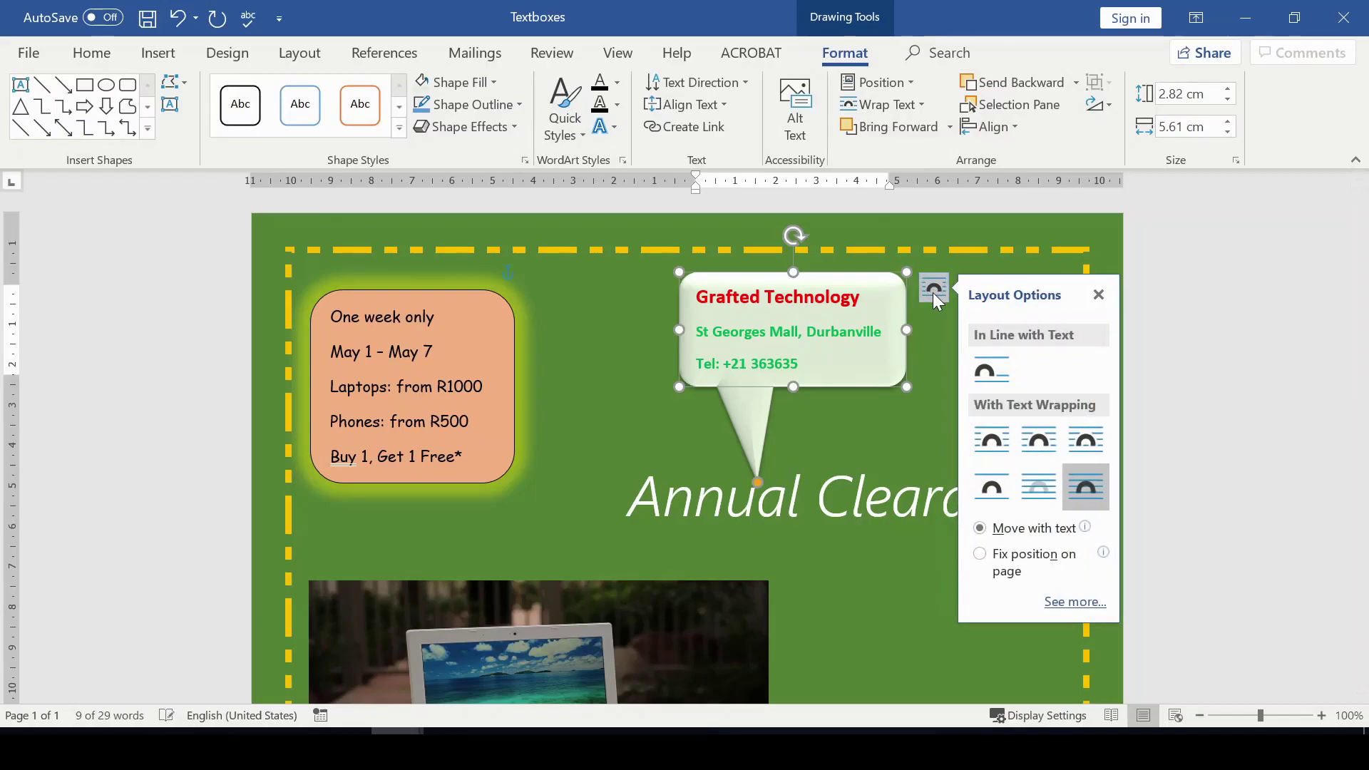
left_click(1038, 440)
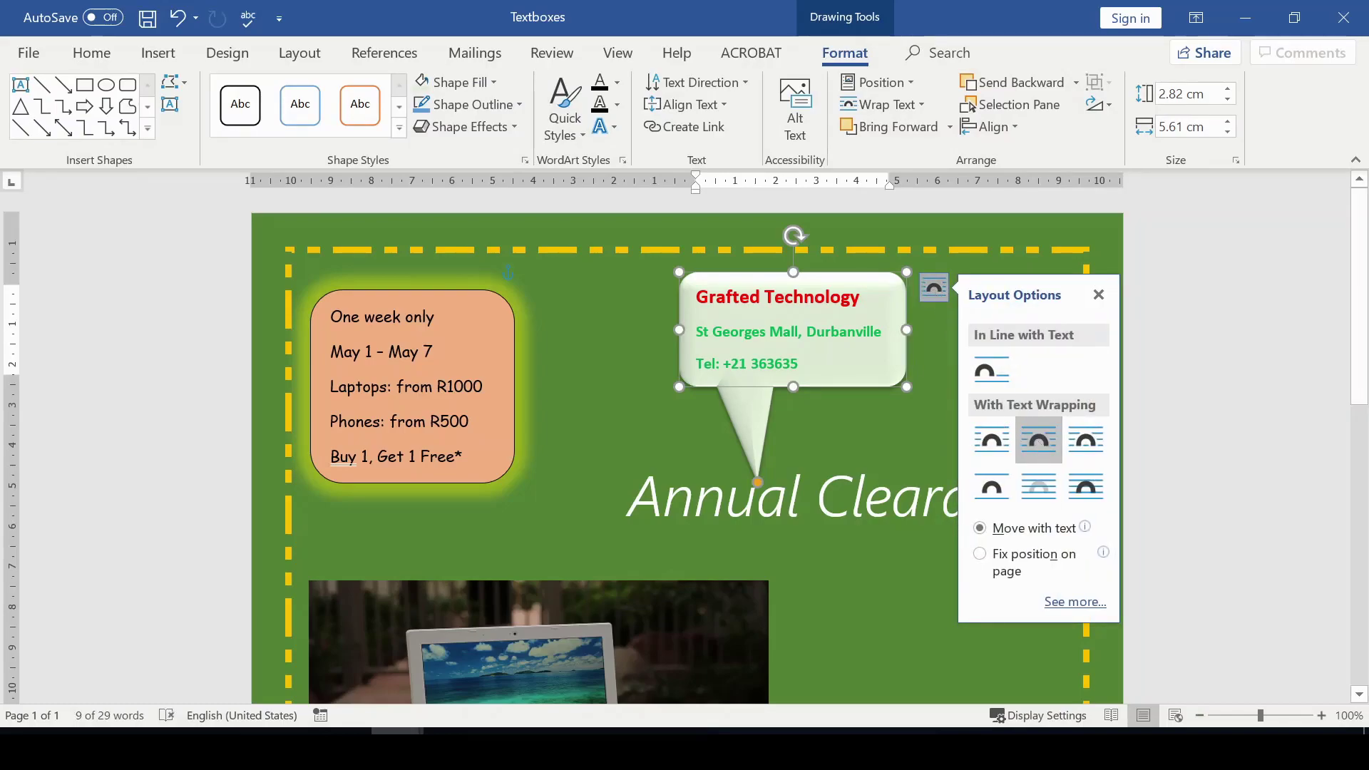
key("Escape")
key("Escape")
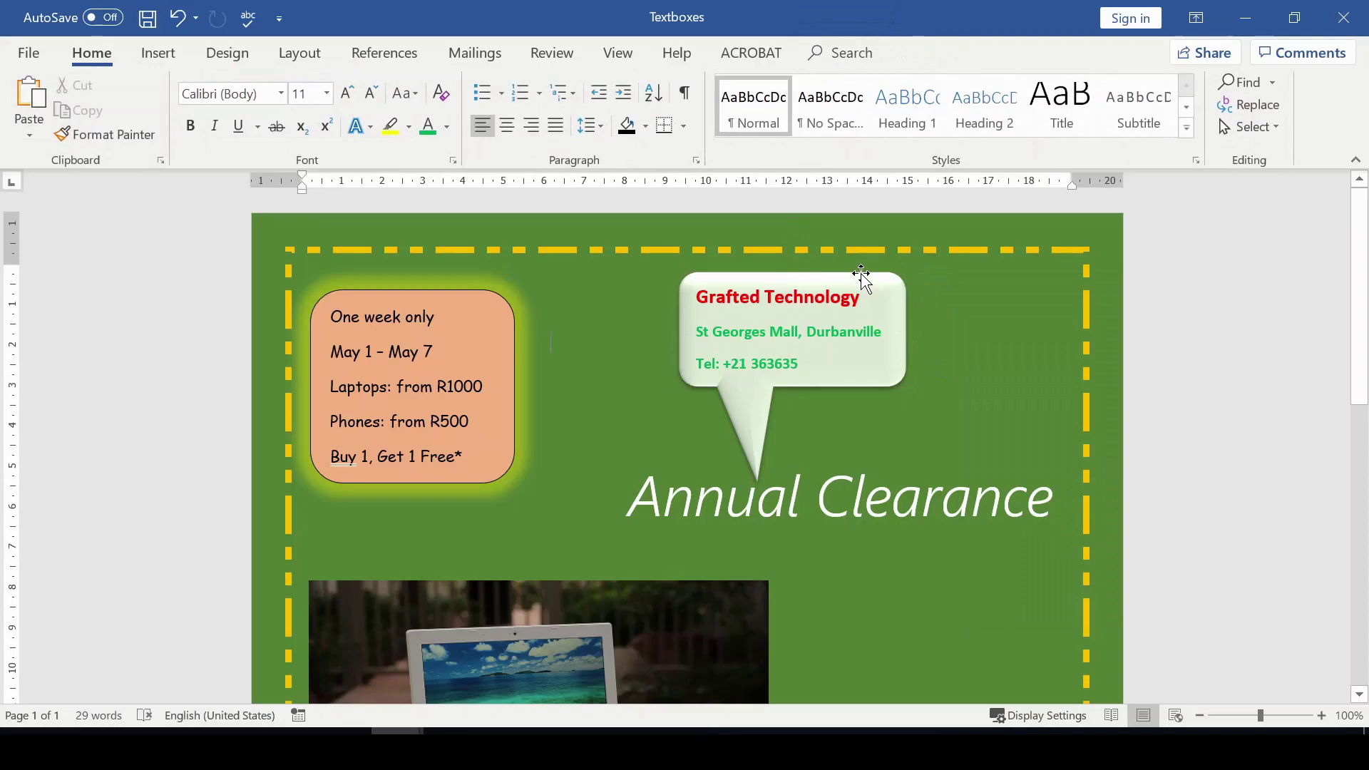
Move the callout further right and angle its tail toward 'Annual Clearance'.
left_click_drag(861, 274, 999, 273)
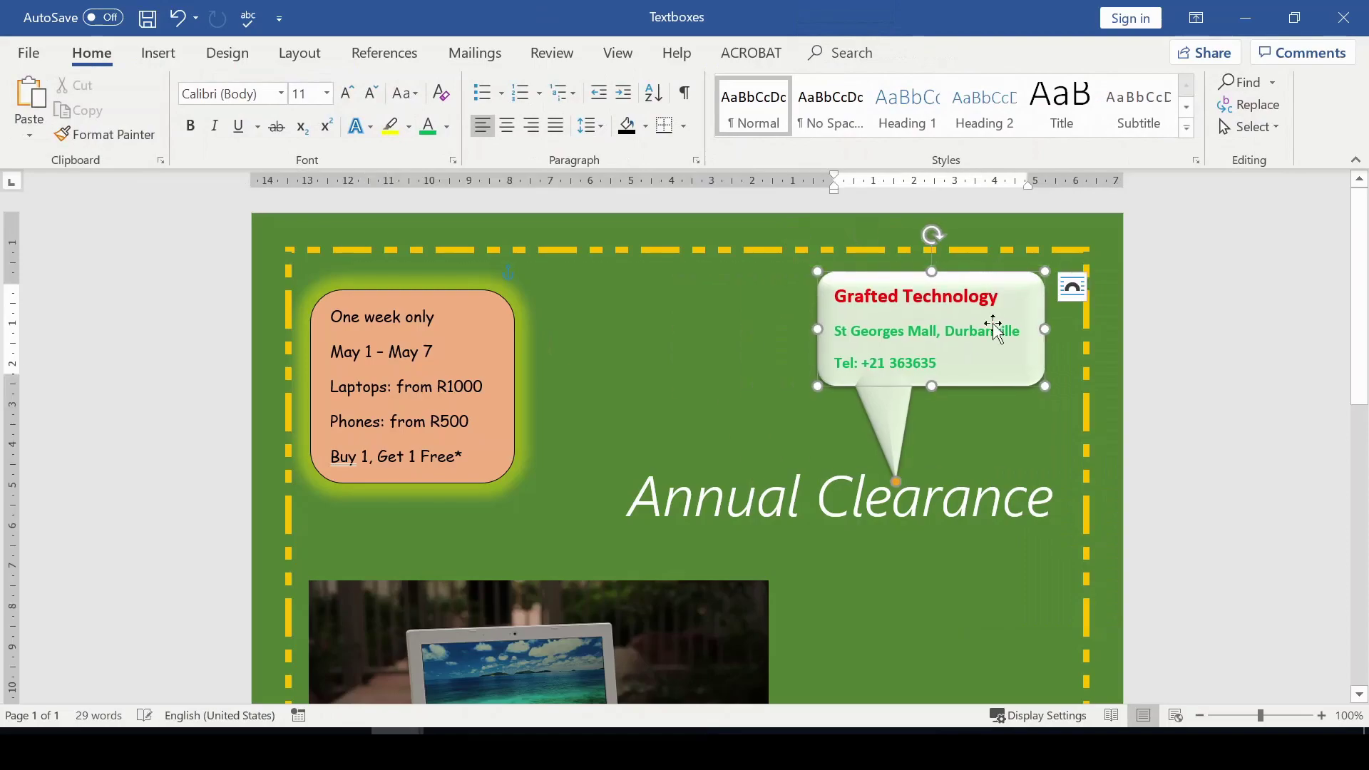
mouse_move(896, 482)
left_mouse_down()
mouse_move(832, 455)
mouse_move(801, 465)
left_mouse_up()
left_click(957, 575)
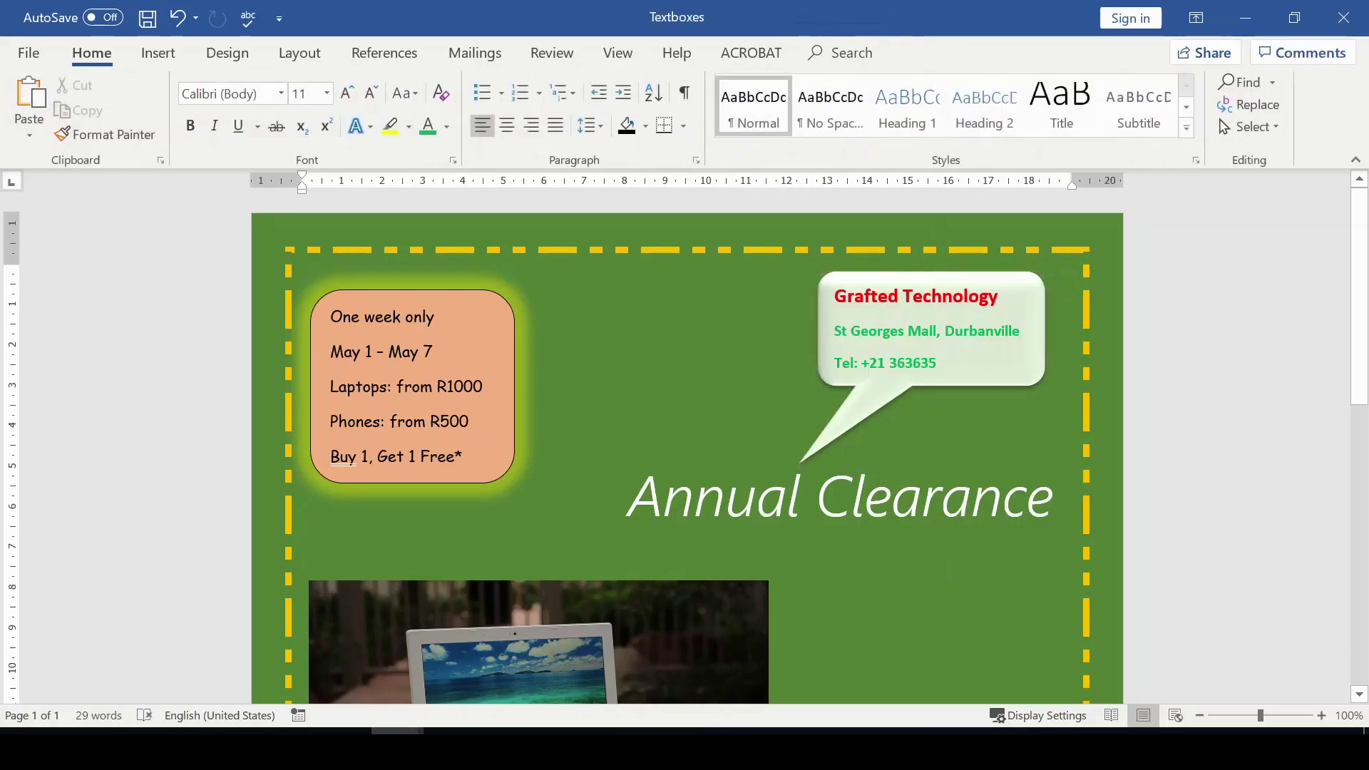